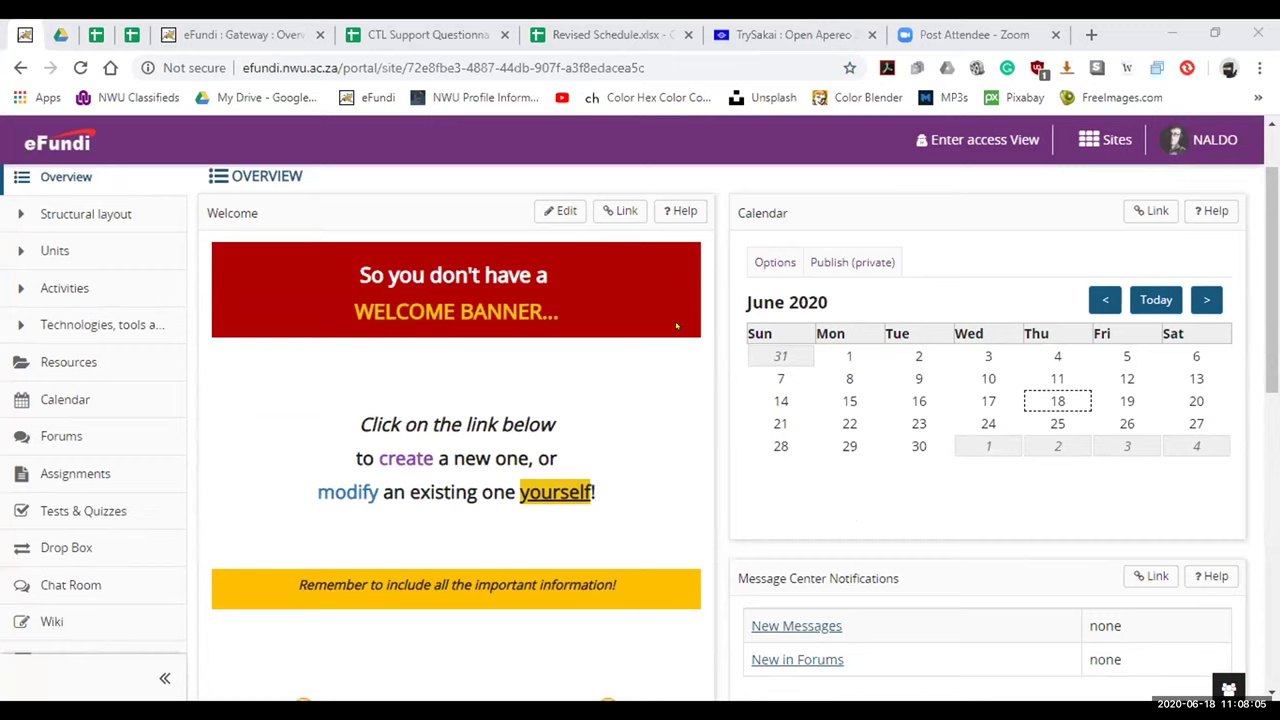
- Look over the welcome banner on the Overview page, then open the Theme 1 unit and review its task description and checklist
{"action": "scroll", "coordinate": [606, 448], "scroll_direction": "down", "scroll_amount": 1}
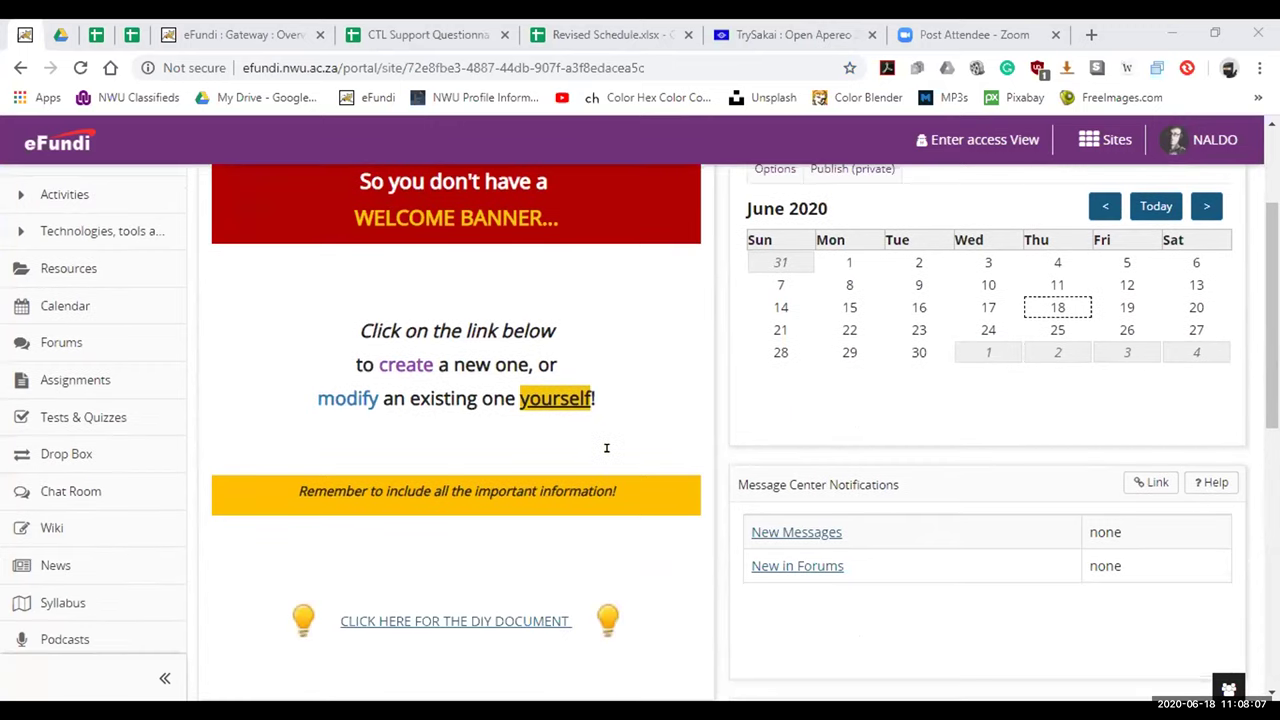
{"action": "scroll", "coordinate": [490, 622], "scroll_direction": "up", "scroll_amount": 2}
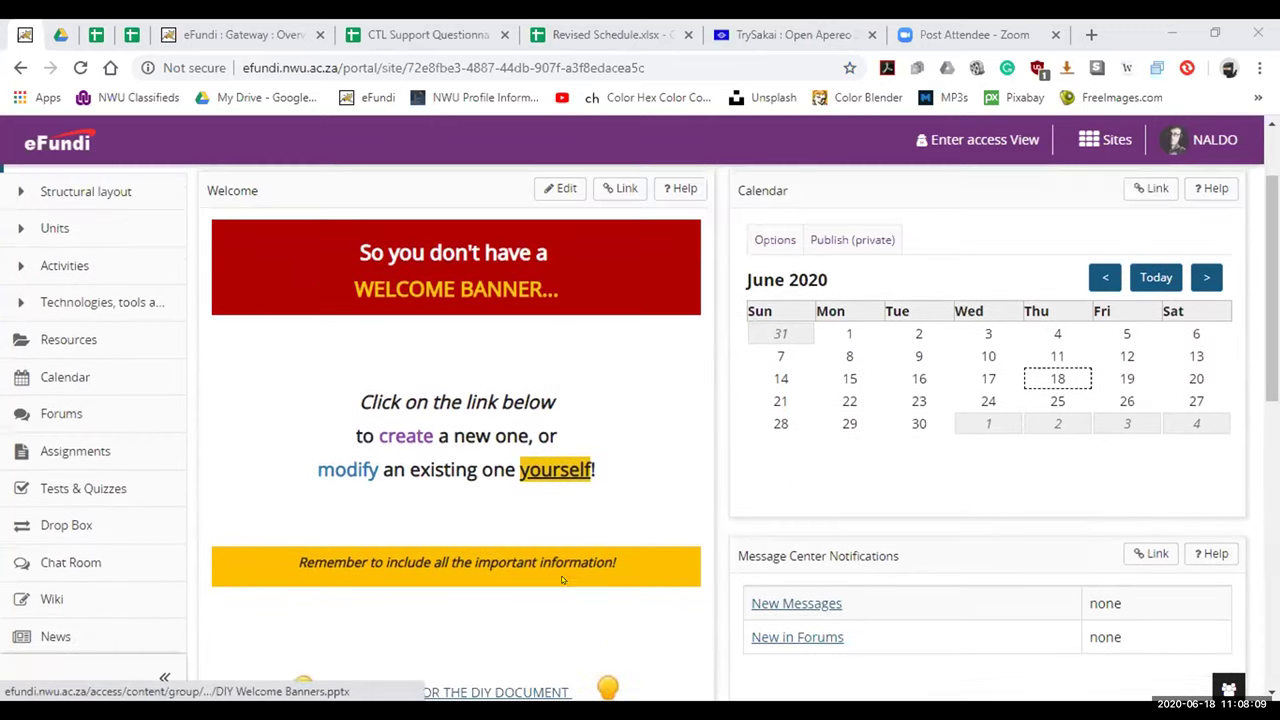
{"action": "left_click", "coordinate": [67, 366]}
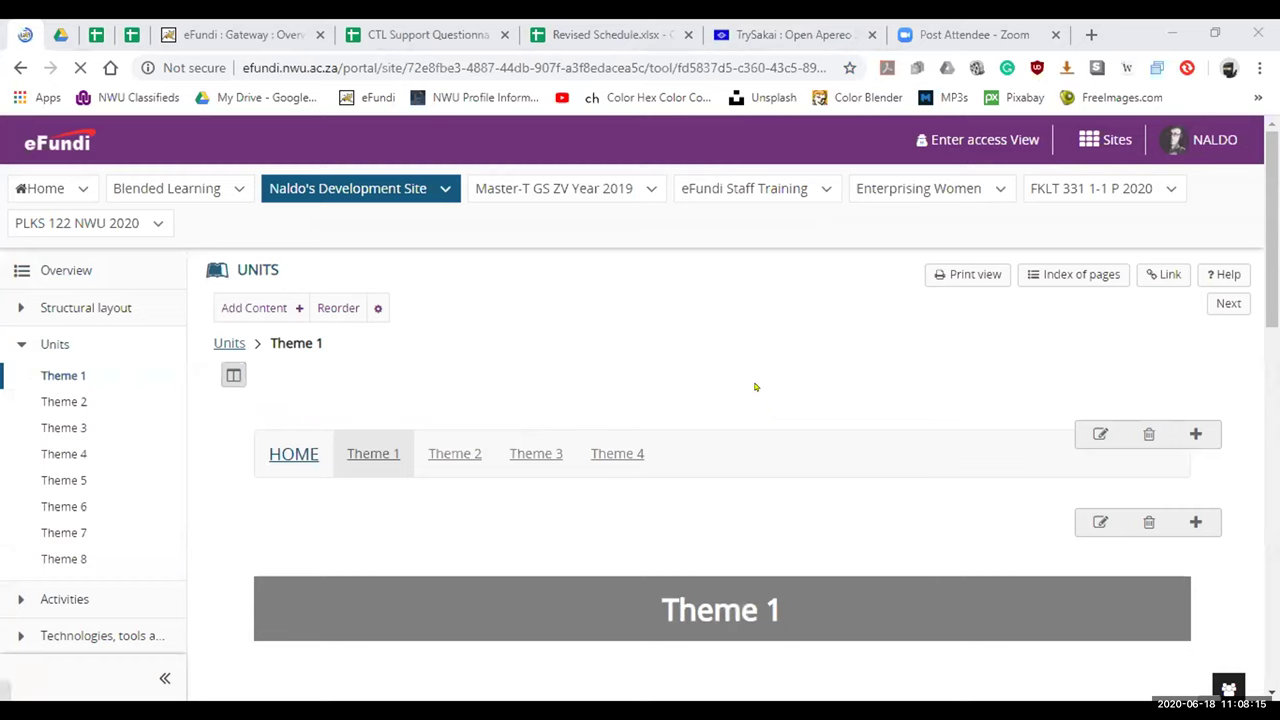
{"action": "scroll", "coordinate": [755, 386], "scroll_direction": "down", "scroll_amount": 1}
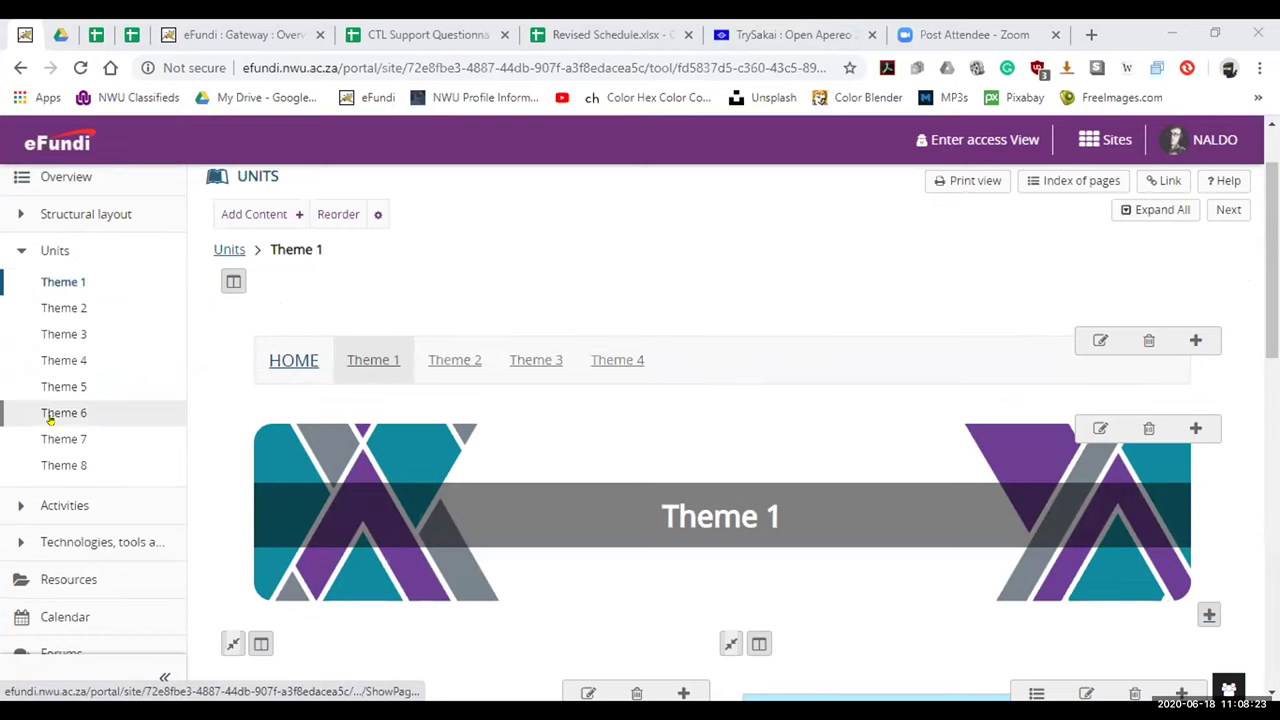
{"action": "scroll", "coordinate": [390, 310], "scroll_direction": "down", "scroll_amount": 1}
{"action": "scroll", "coordinate": [390, 310], "scroll_direction": "down", "scroll_amount": 1}
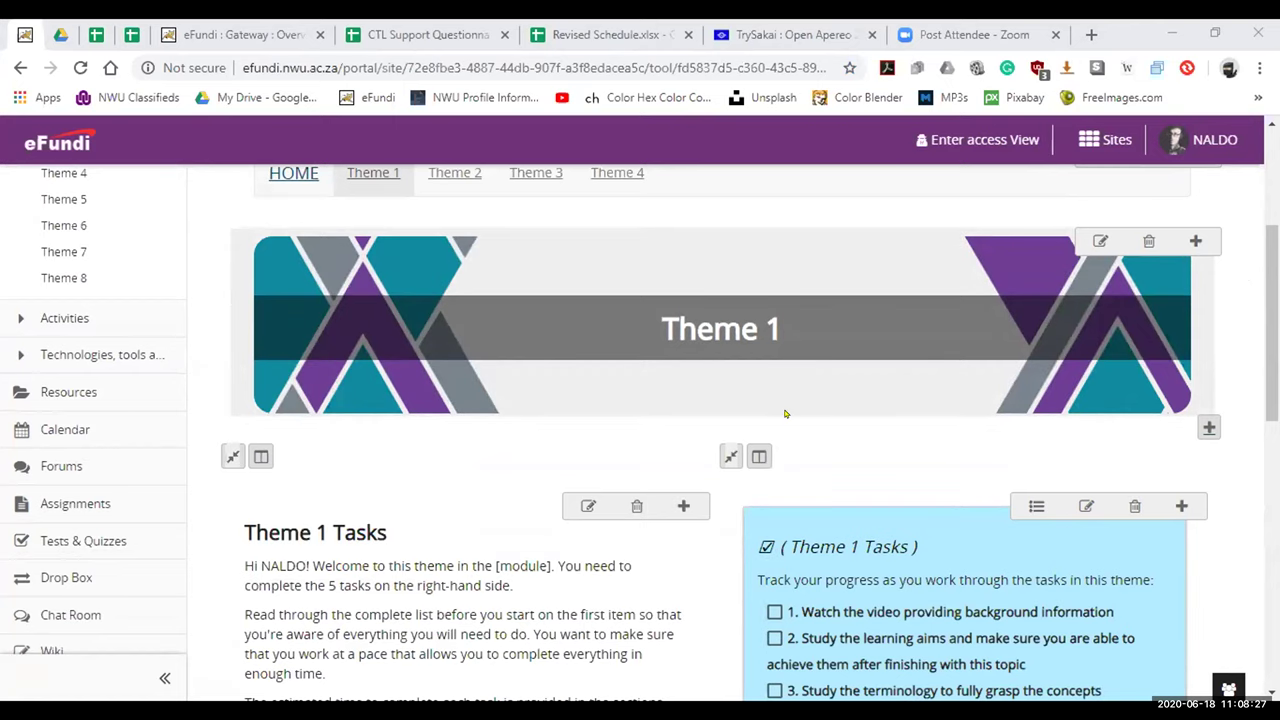
{"action": "scroll", "coordinate": [785, 413], "scroll_direction": "down", "scroll_amount": 3}
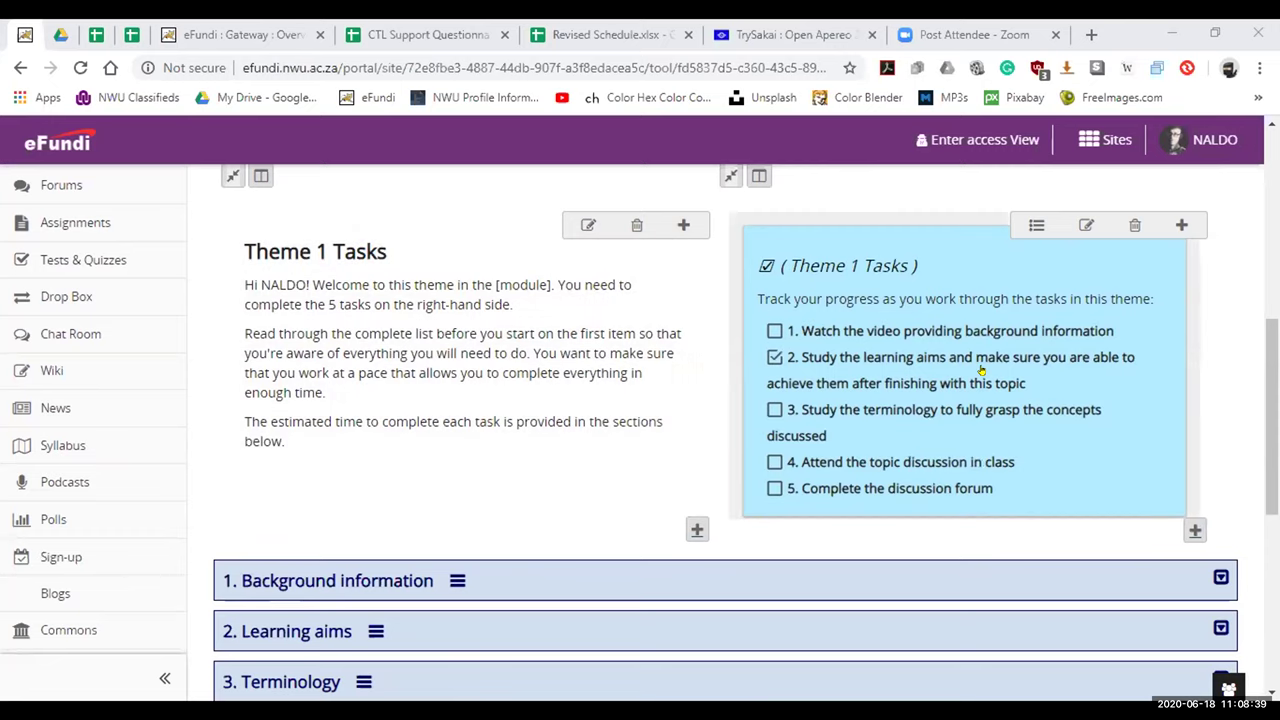
- Preview the Study content and Discussion Forum sections of Theme 1, collapsing each one after viewing it
{"action": "scroll", "coordinate": [983, 370], "scroll_direction": "down", "scroll_amount": 1}
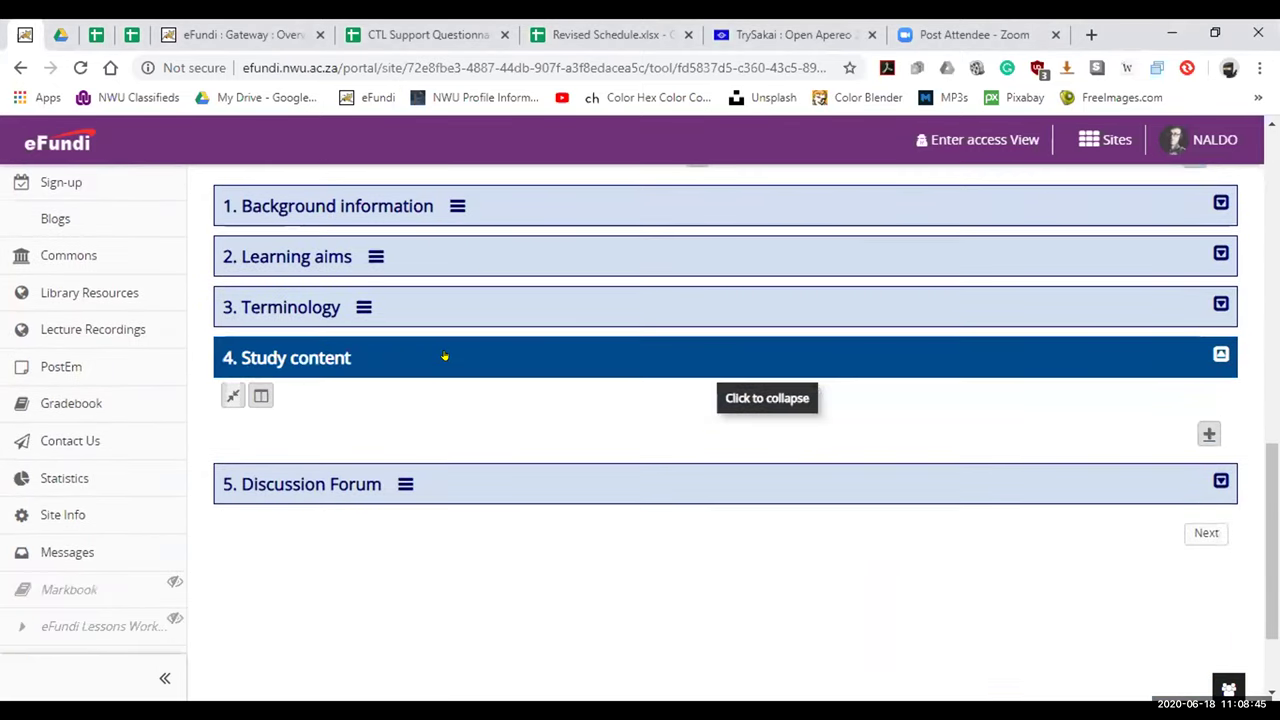
{"action": "left_click", "coordinate": [445, 357]}
{"action": "left_click", "coordinate": [682, 416]}
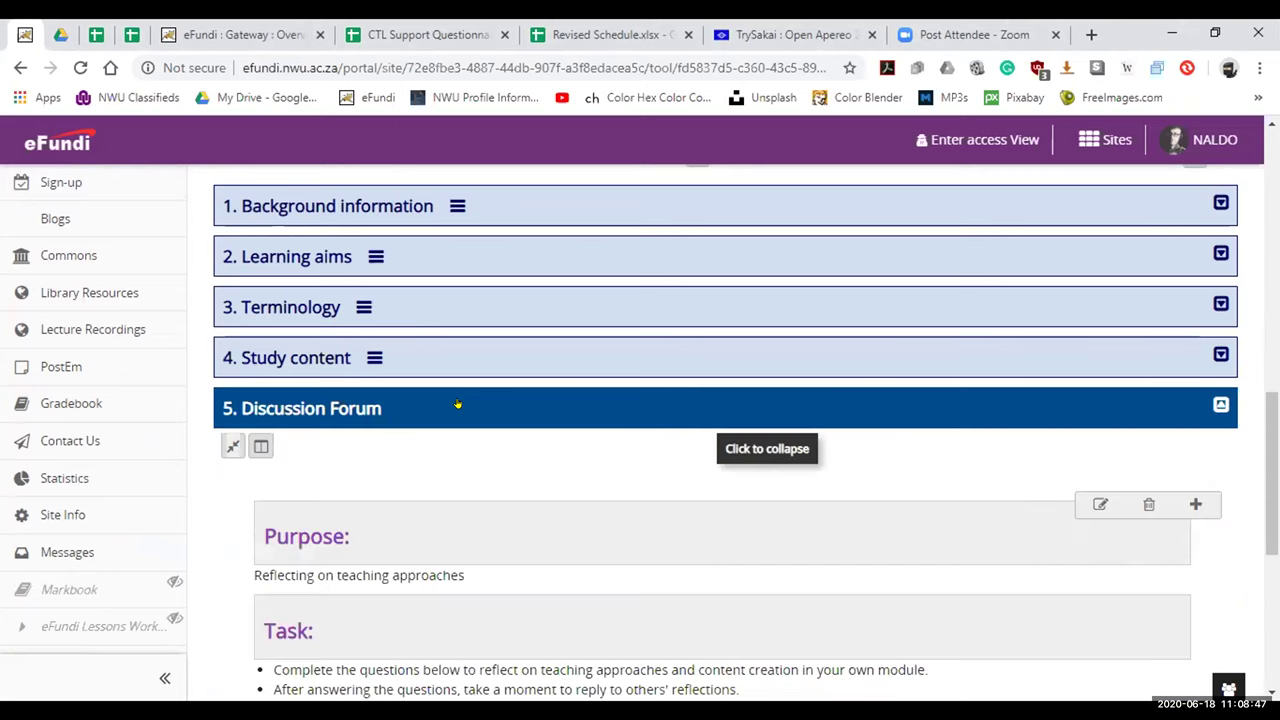
{"action": "scroll", "coordinate": [67, 313], "scroll_direction": "up", "scroll_amount": 8}
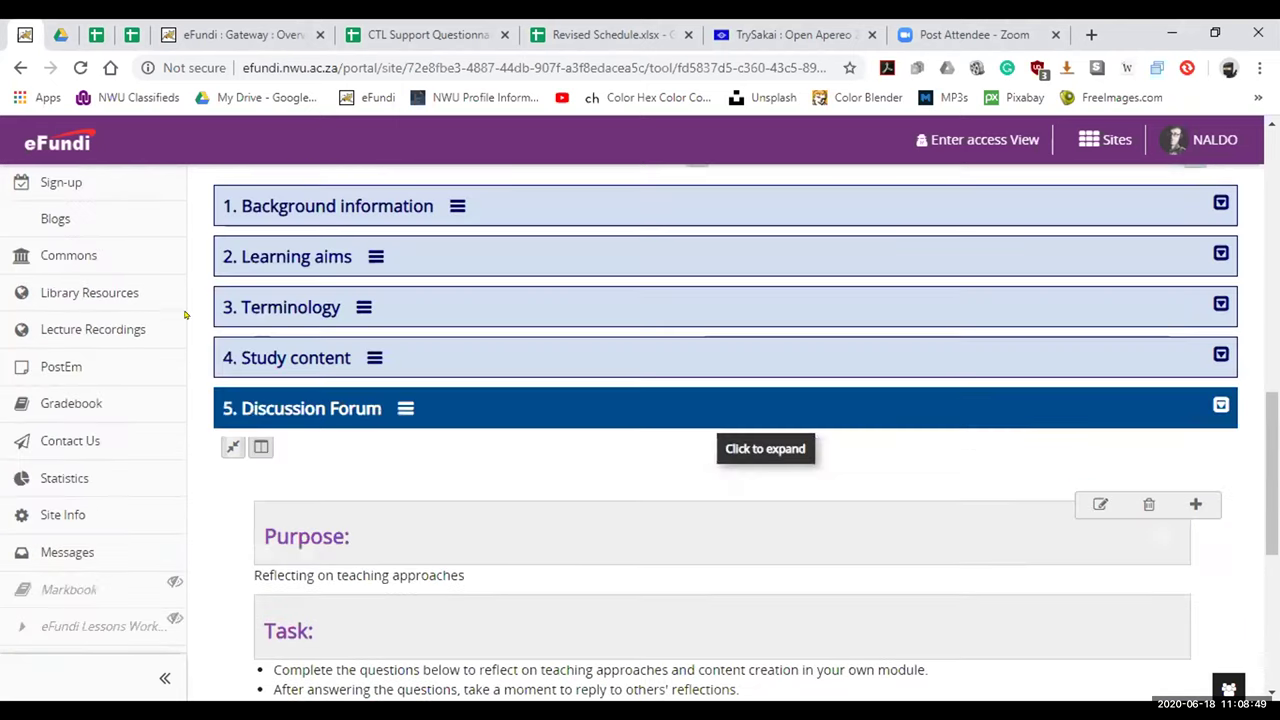
- Open the Theme 2 unit and review its banner, study time, learning outcomes and study material
{"action": "scroll", "coordinate": [185, 315], "scroll_direction": "up", "scroll_amount": 5}
{"action": "left_click", "coordinate": [63, 306]}
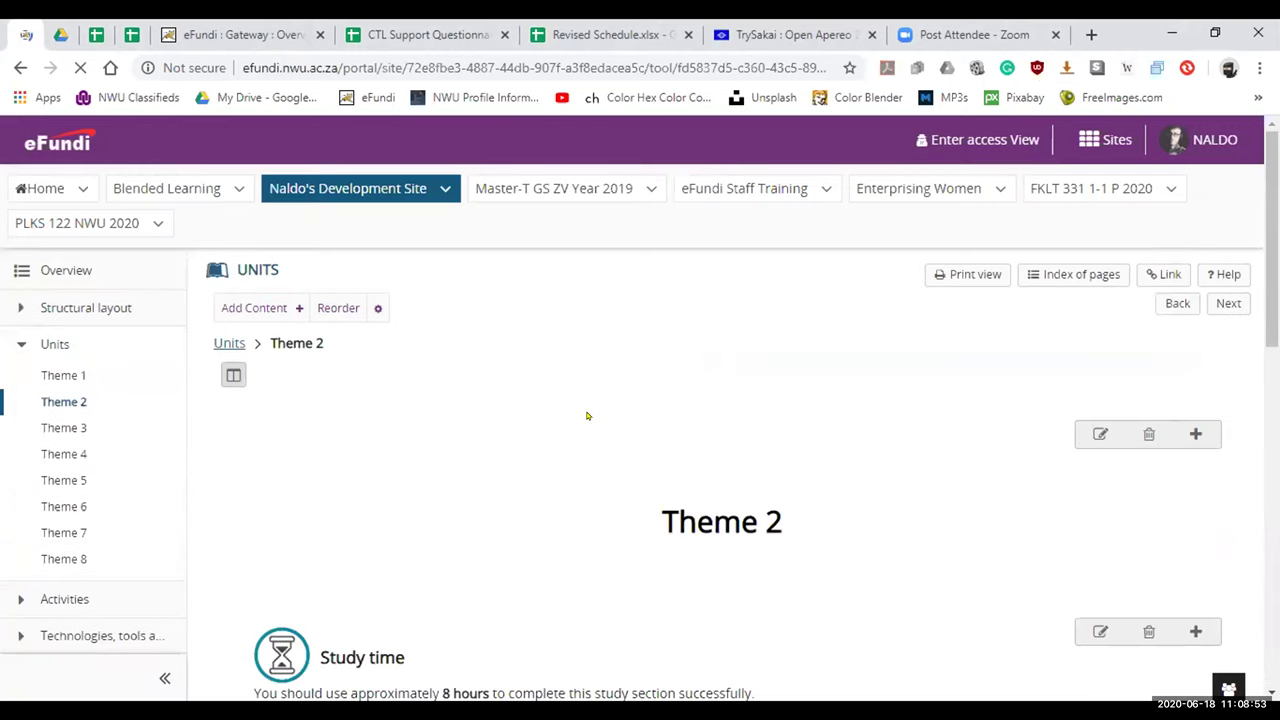
{"action": "scroll", "coordinate": [580, 405], "scroll_direction": "down", "scroll_amount": 2}
{"action": "scroll", "coordinate": [588, 418], "scroll_direction": "down", "scroll_amount": 5}
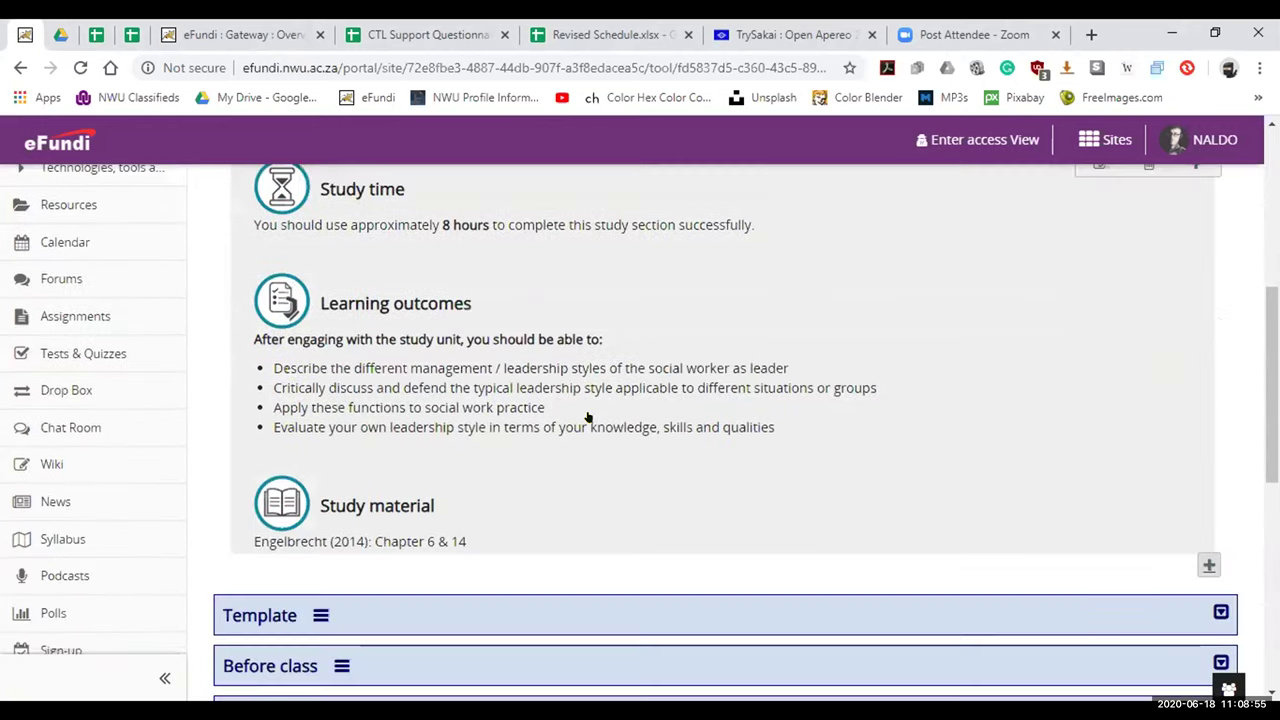
{"action": "scroll", "coordinate": [65, 430], "scroll_direction": "up", "scroll_amount": 5}
{"action": "scroll", "coordinate": [65, 432], "scroll_direction": "up", "scroll_amount": 2}
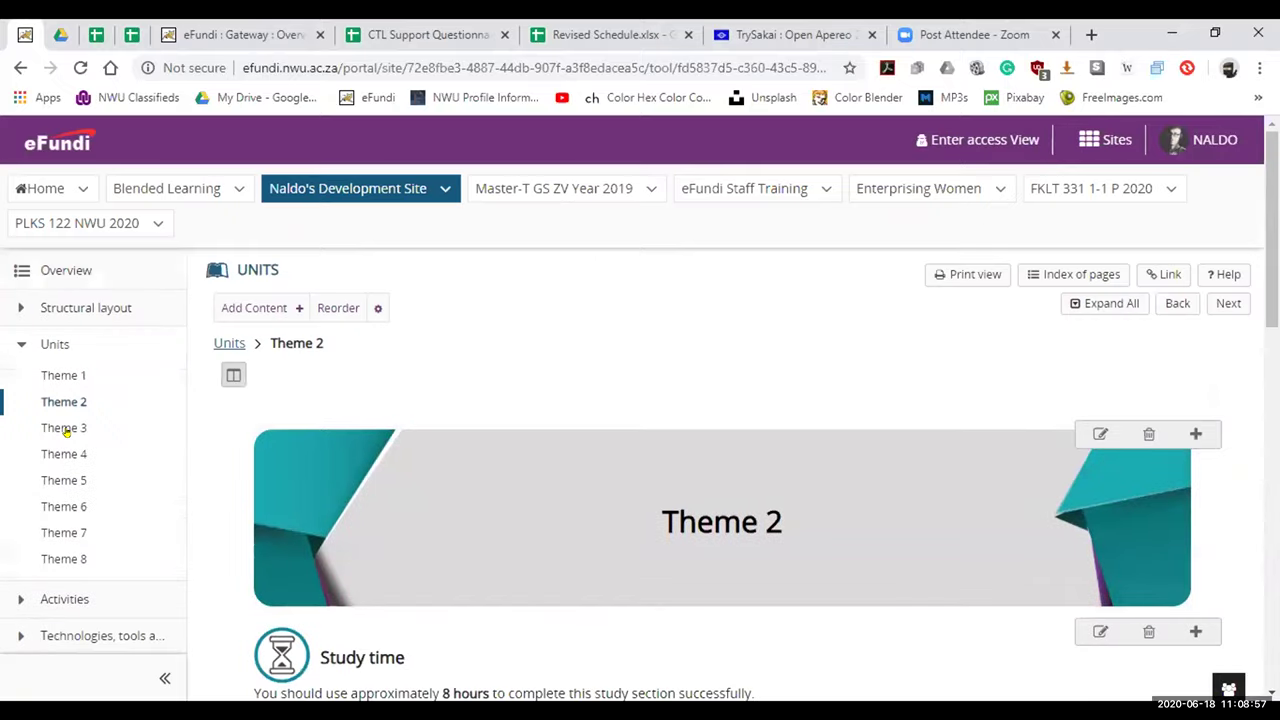
- Open the Theme 3 unit, review its banner and progress bar, and display the Study material part of the welcome block
{"action": "left_click", "coordinate": [65, 428]}
{"action": "scroll", "coordinate": [871, 420], "scroll_direction": "down", "scroll_amount": 3}
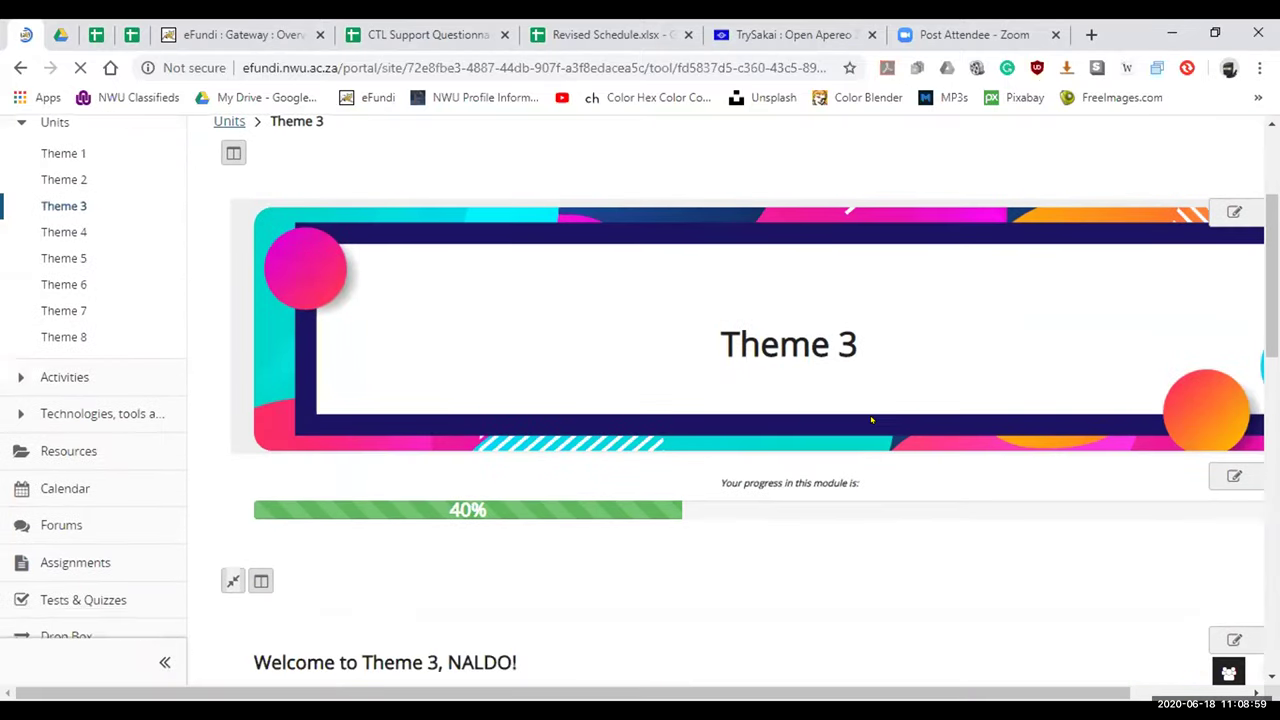
{"action": "scroll", "coordinate": [871, 420], "scroll_direction": "down", "scroll_amount": 2}
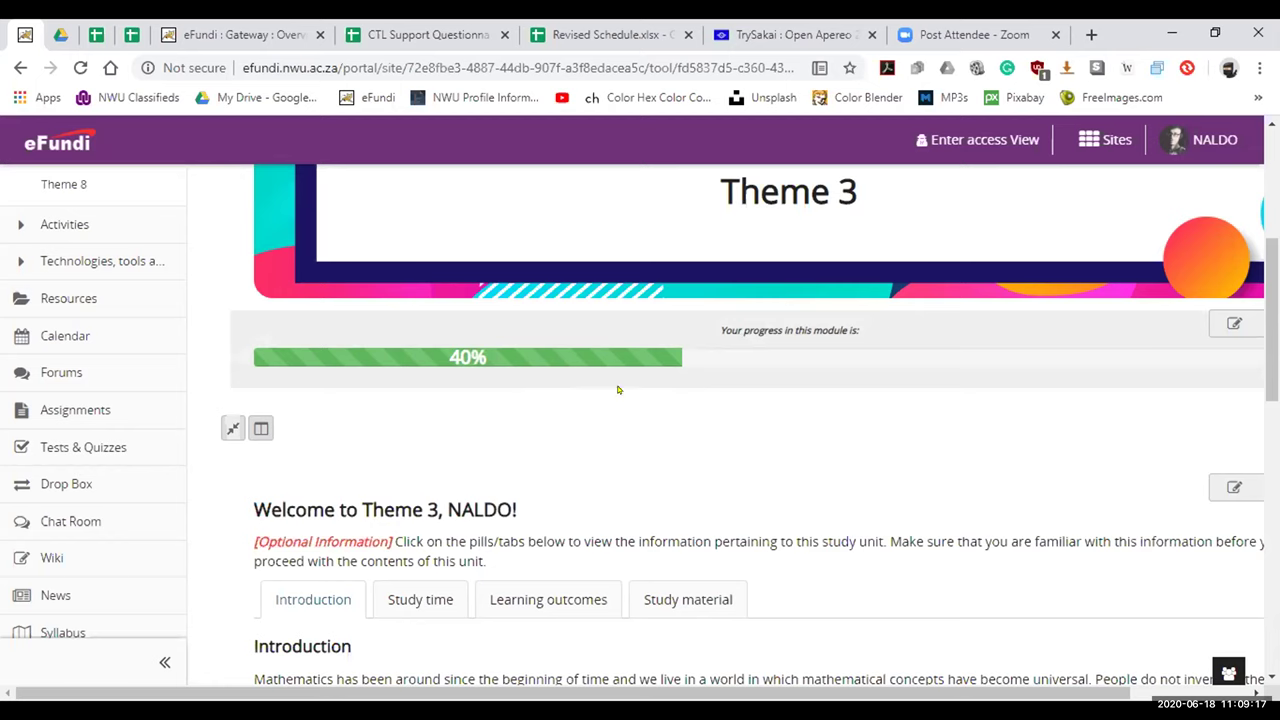
{"action": "scroll", "coordinate": [424, 325], "scroll_direction": "down", "scroll_amount": 4}
{"action": "scroll", "coordinate": [424, 325], "scroll_direction": "up", "scroll_amount": 1}
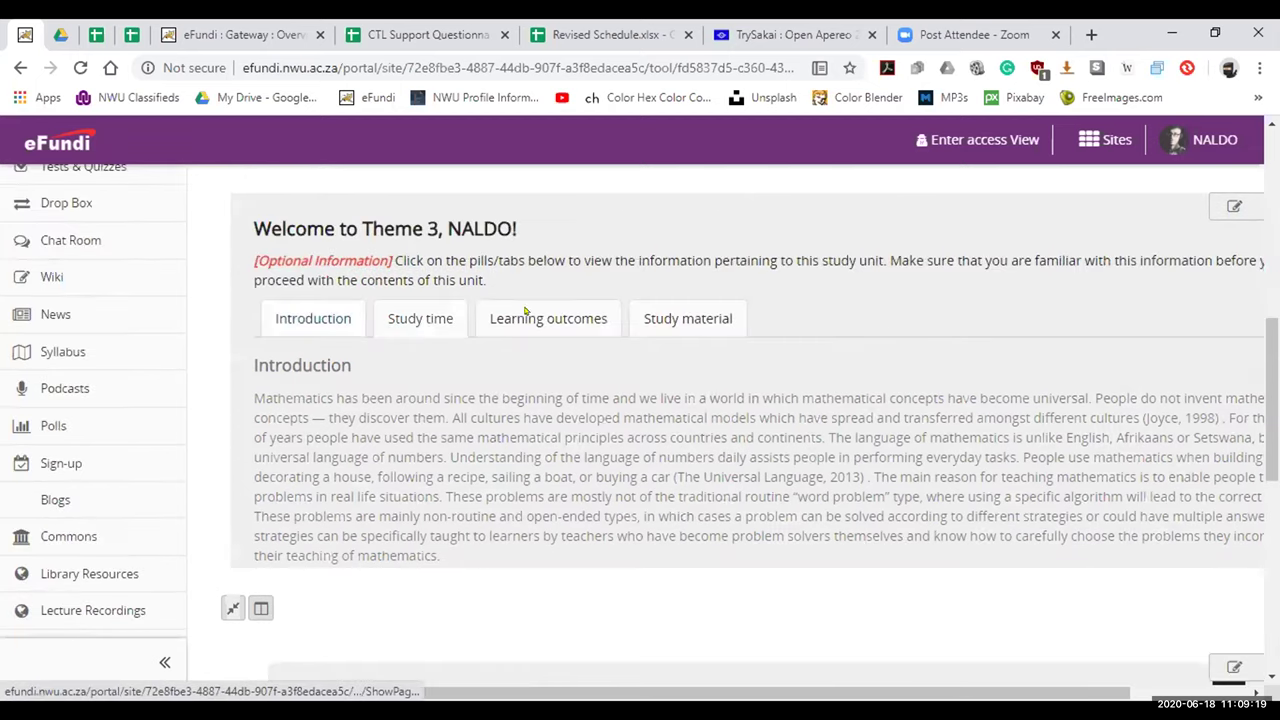
{"action": "left_click", "coordinate": [667, 318]}
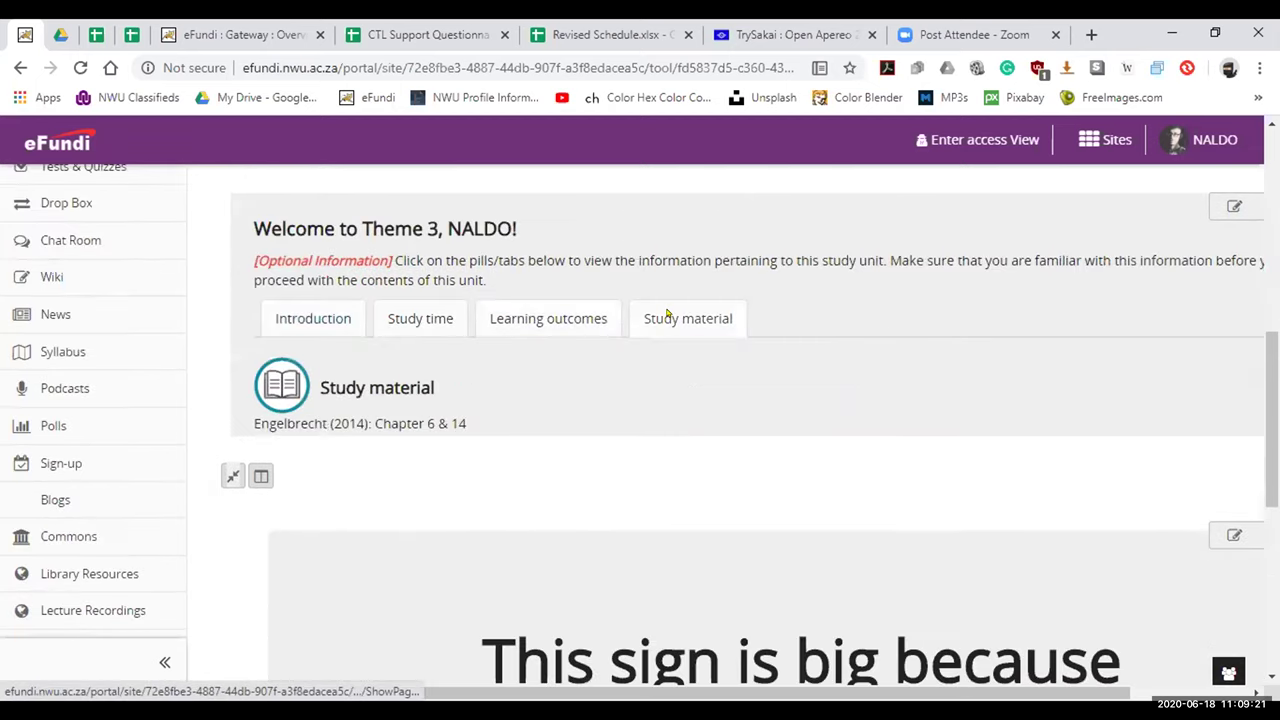
- Expand Test your knowledge in Theme 3 and reveal the answers to both questions, dismissing the pop-up answer
{"action": "scroll", "coordinate": [666, 314], "scroll_direction": "down", "scroll_amount": 5}
{"action": "left_click", "coordinate": [659, 403]}
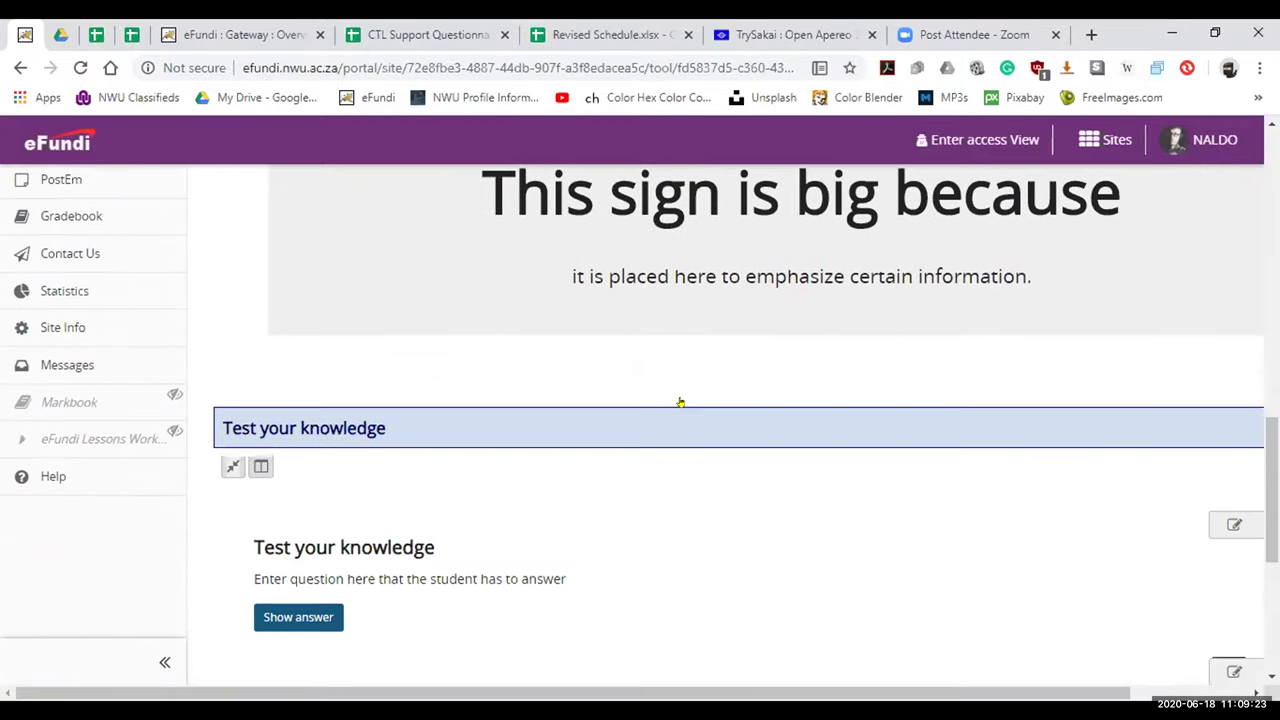
{"action": "scroll", "coordinate": [366, 343], "scroll_direction": "down", "scroll_amount": 3}
{"action": "left_click", "coordinate": [298, 336]}
{"action": "left_click", "coordinate": [305, 505]}
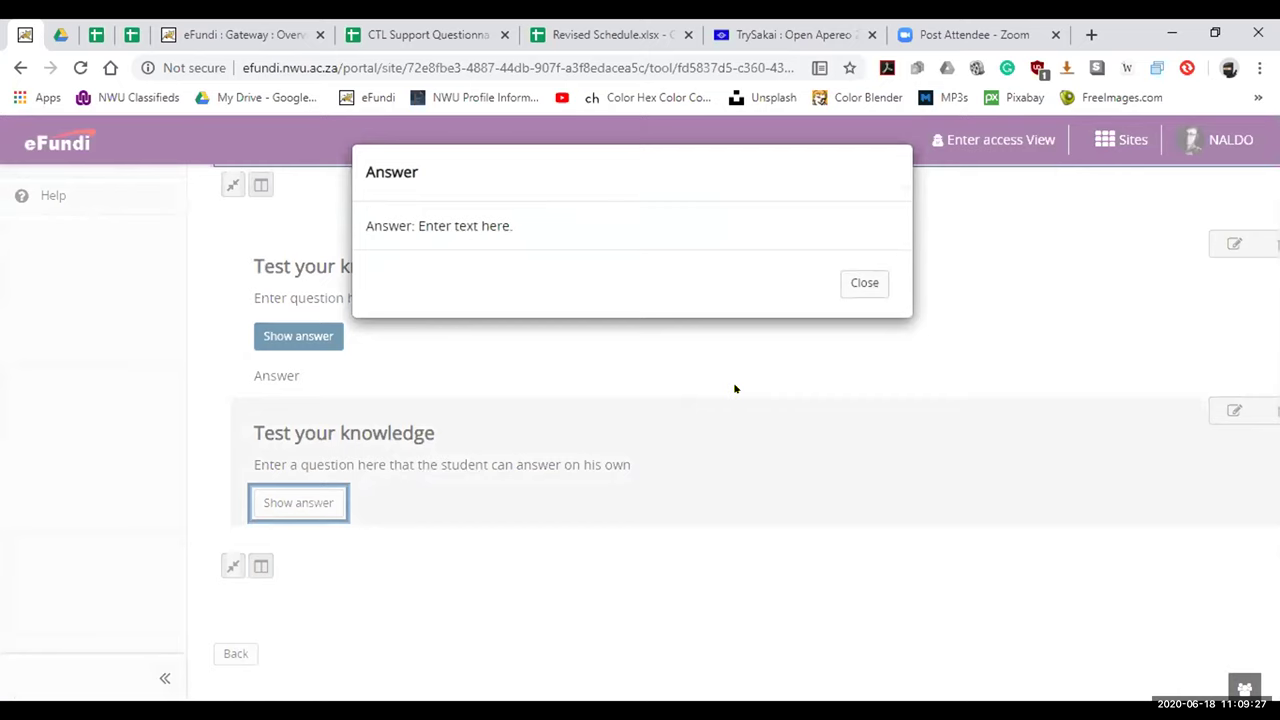
{"action": "left_click", "coordinate": [740, 380]}
{"action": "scroll", "coordinate": [531, 415], "scroll_direction": "up", "scroll_amount": 2}
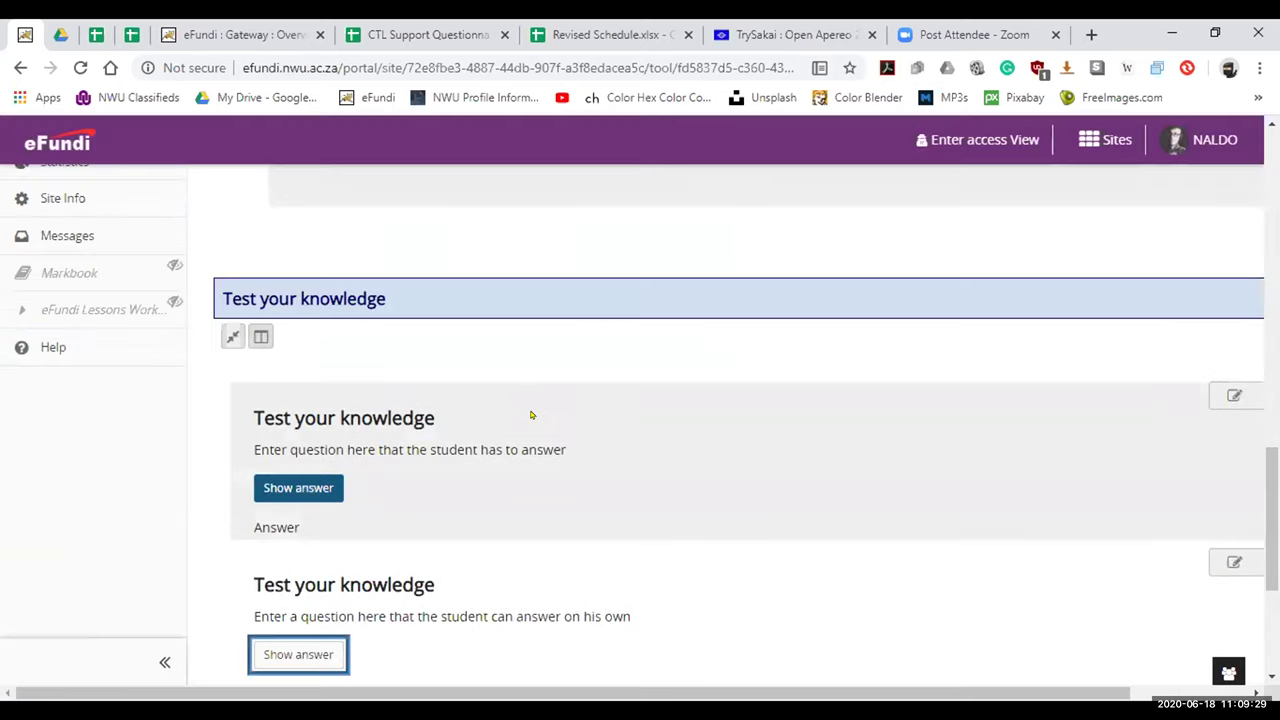
- Open the Theme 4 unit and expand its Learning outcomes and Study material sections
{"action": "scroll", "coordinate": [531, 415], "scroll_direction": "up", "scroll_amount": 10}
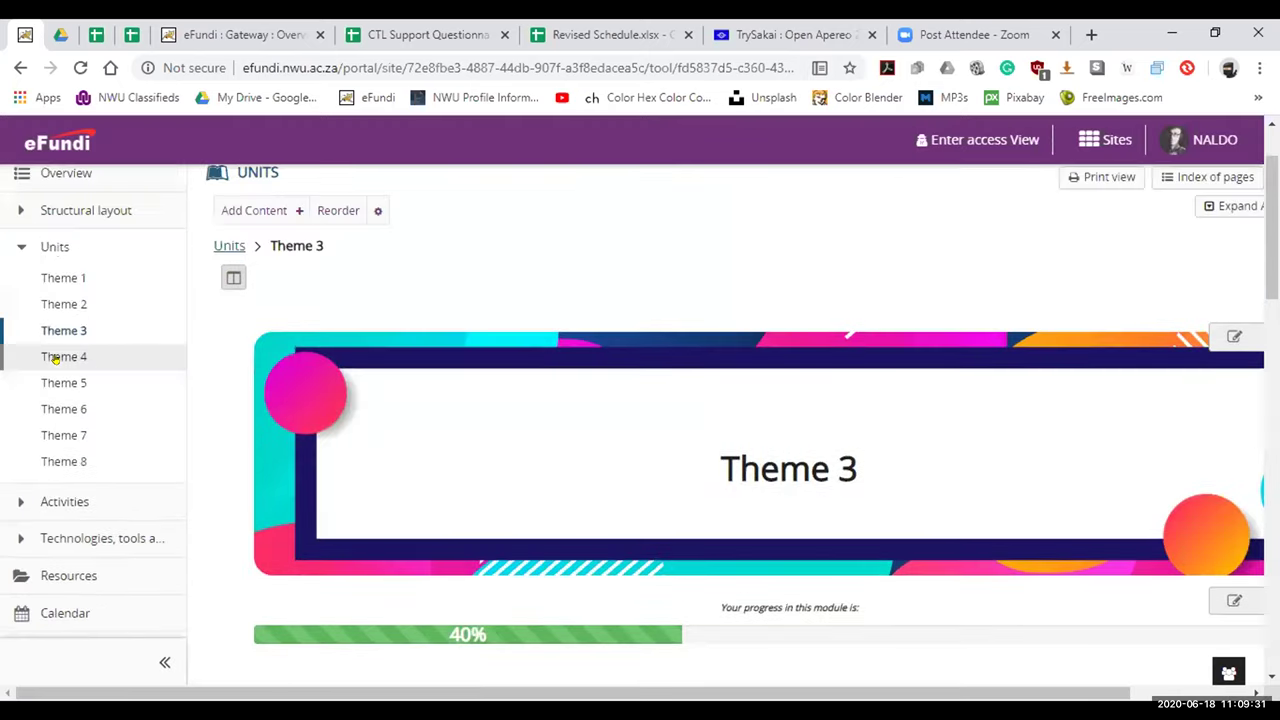
{"action": "left_click", "coordinate": [60, 357]}
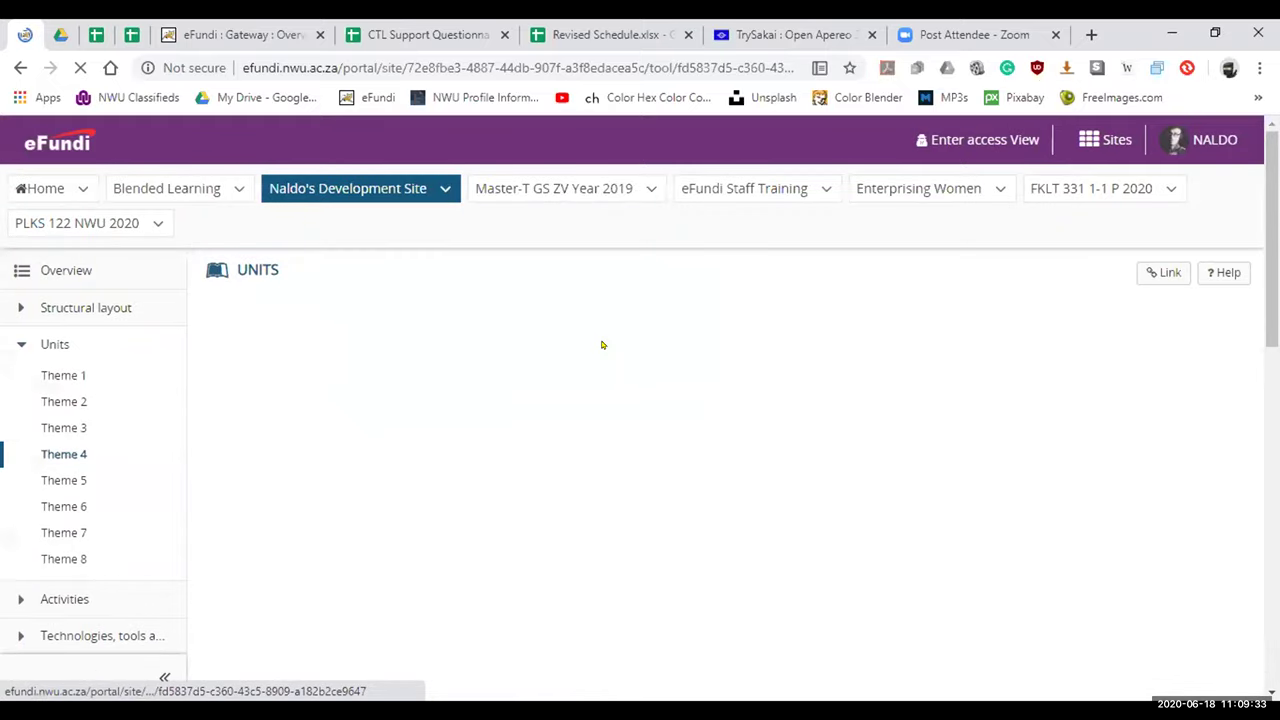
{"action": "scroll", "coordinate": [650, 435], "scroll_direction": "down", "scroll_amount": 1}
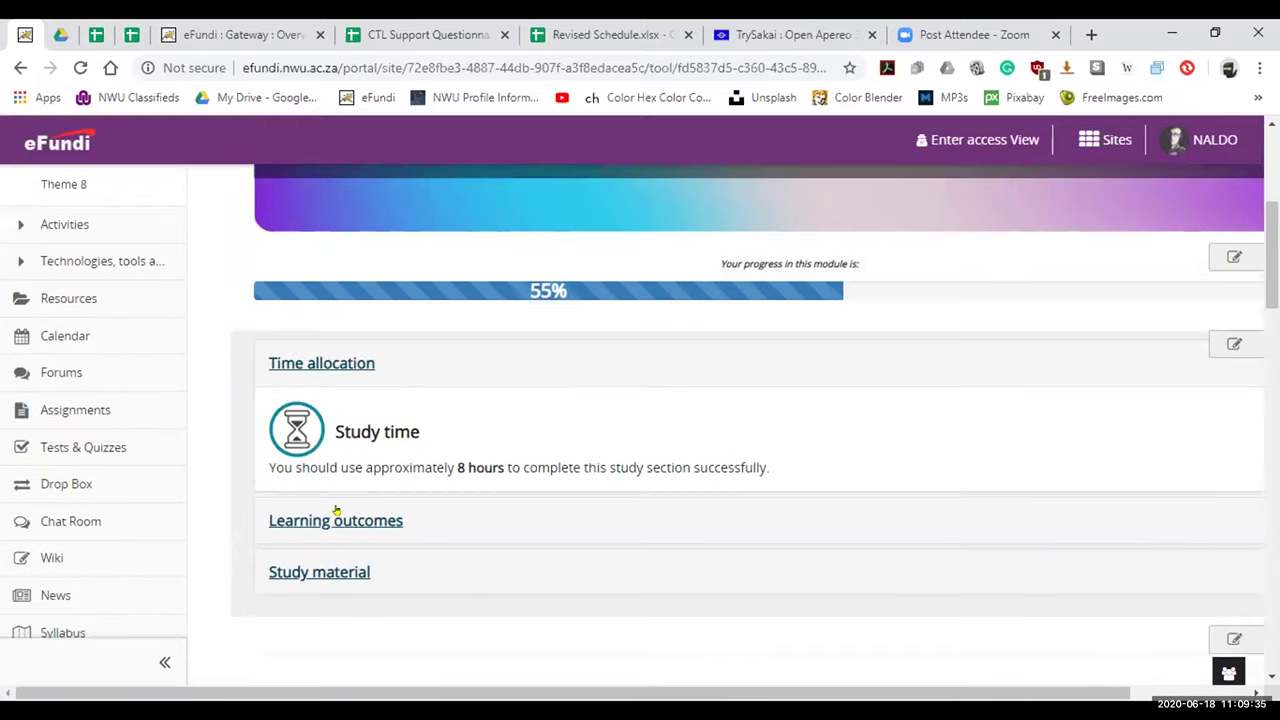
{"action": "left_click", "coordinate": [651, 500]}
{"action": "scroll", "coordinate": [360, 480], "scroll_direction": "down", "scroll_amount": 2}
{"action": "left_click", "coordinate": [345, 470]}
- Browse backwards through the pictures in the Theme 4 image carousel
{"action": "scroll", "coordinate": [347, 480], "scroll_direction": "down", "scroll_amount": 4}
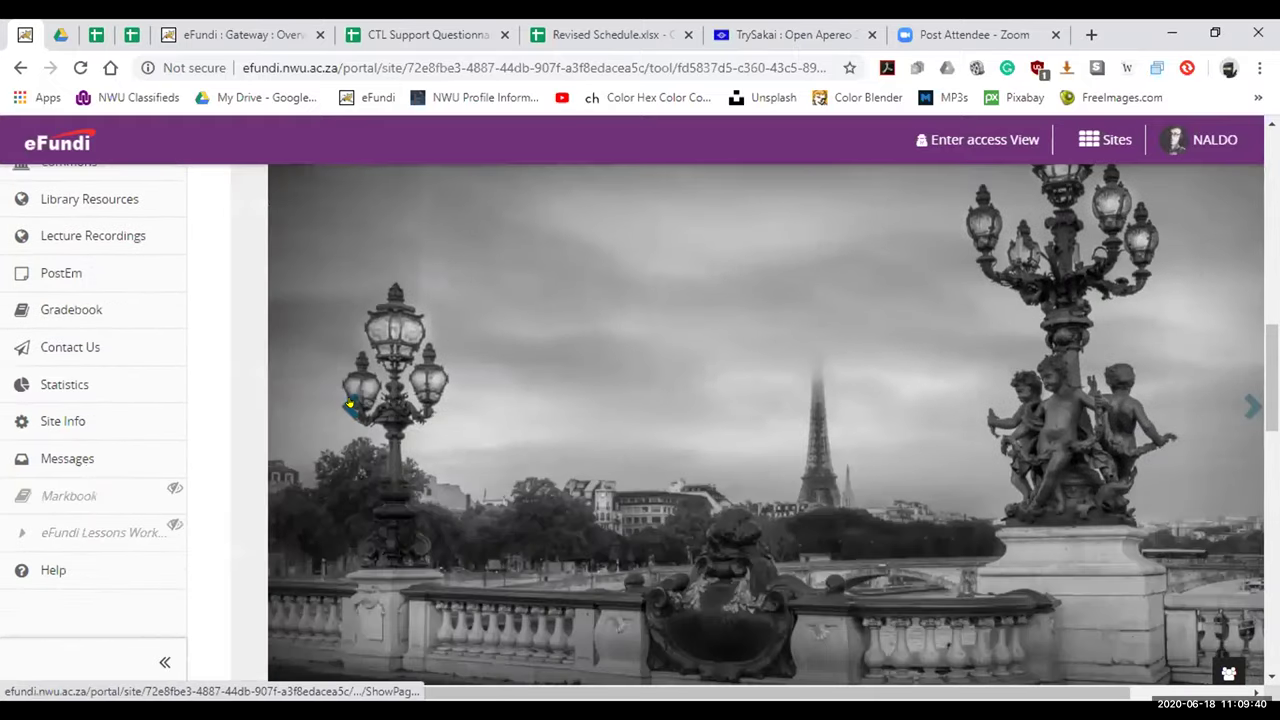
{"action": "left_click", "coordinate": [349, 408]}
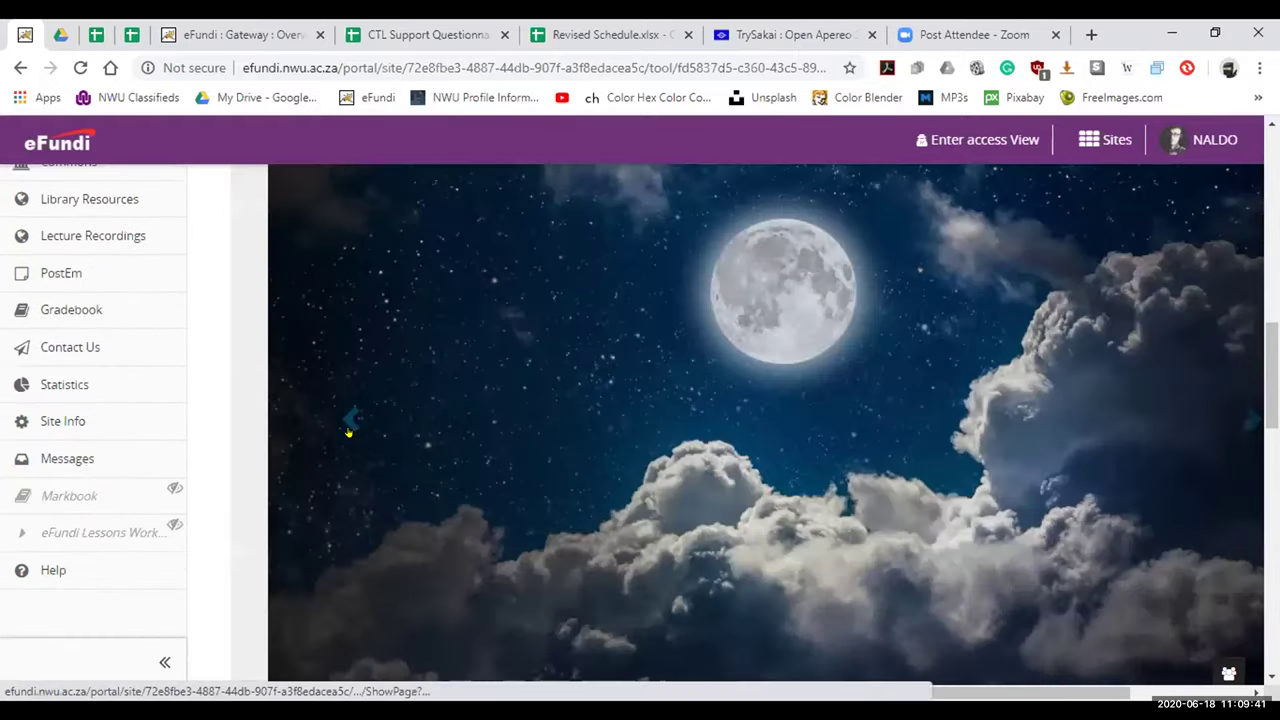
{"action": "left_click", "coordinate": [350, 400]}
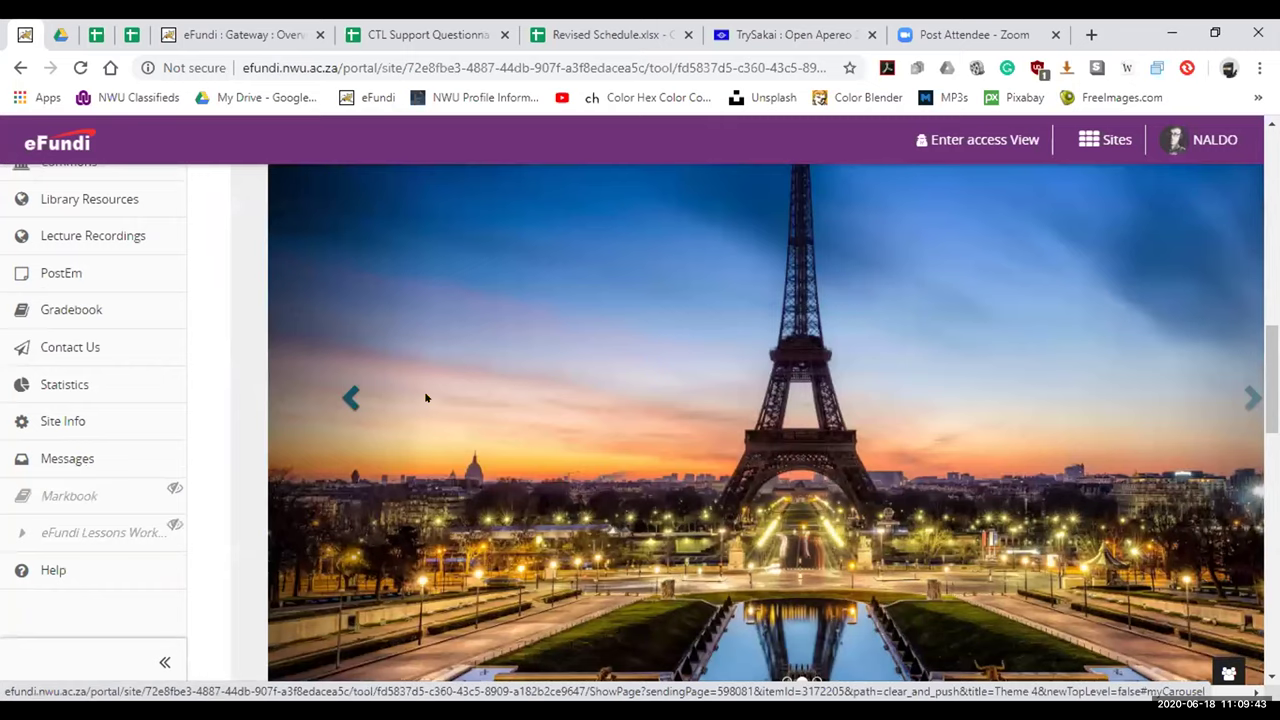
- Enter ";k kh; kihk; hi" as the answer to the Theme 4 picture activity and submit it
{"action": "scroll", "coordinate": [425, 398], "scroll_direction": "down", "scroll_amount": 6}
{"action": "left_click", "coordinate": [353, 330]}
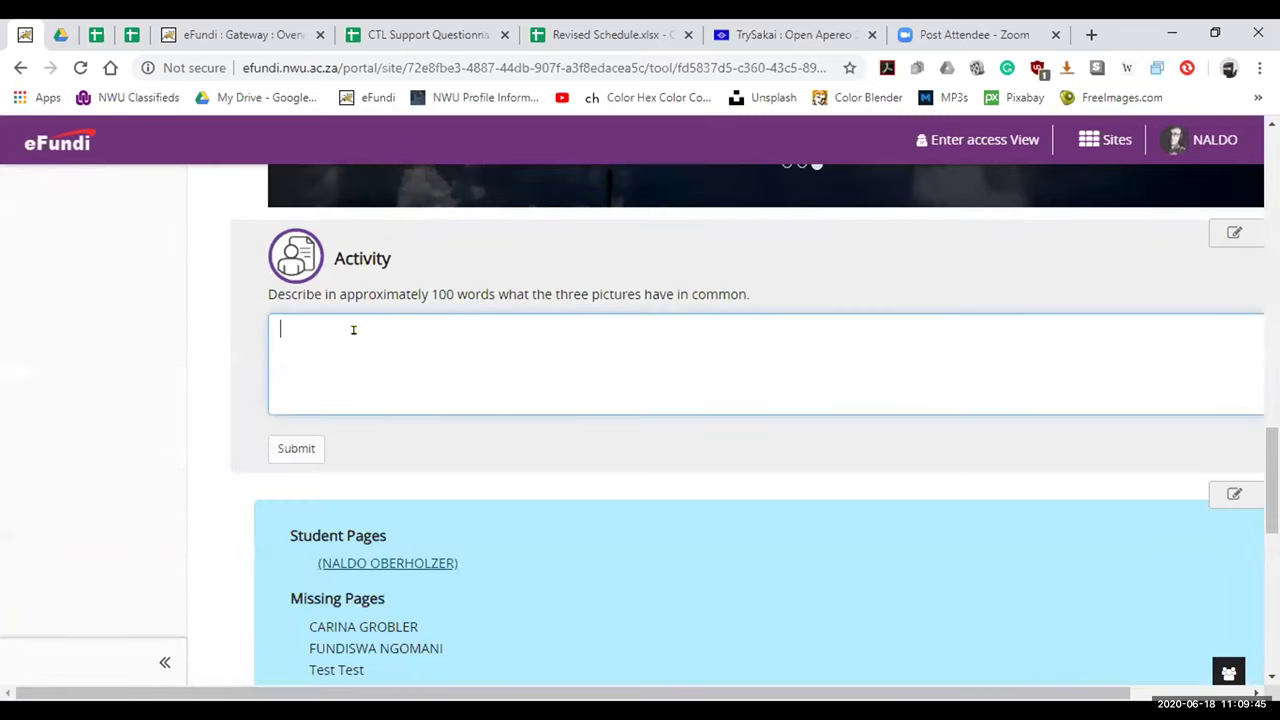
{"action": "type", "text": ";k kh; kihk; hi"}
{"action": "key", "text": "Tab"}
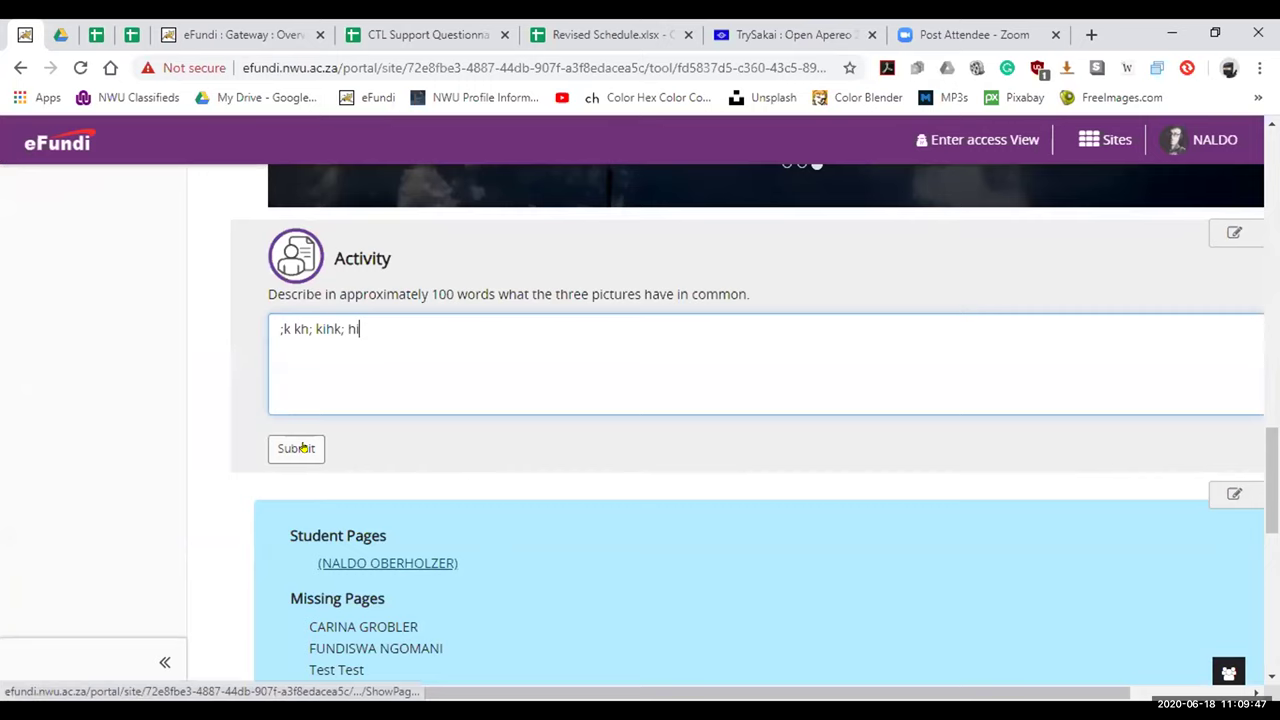
{"action": "key", "text": "Return"}
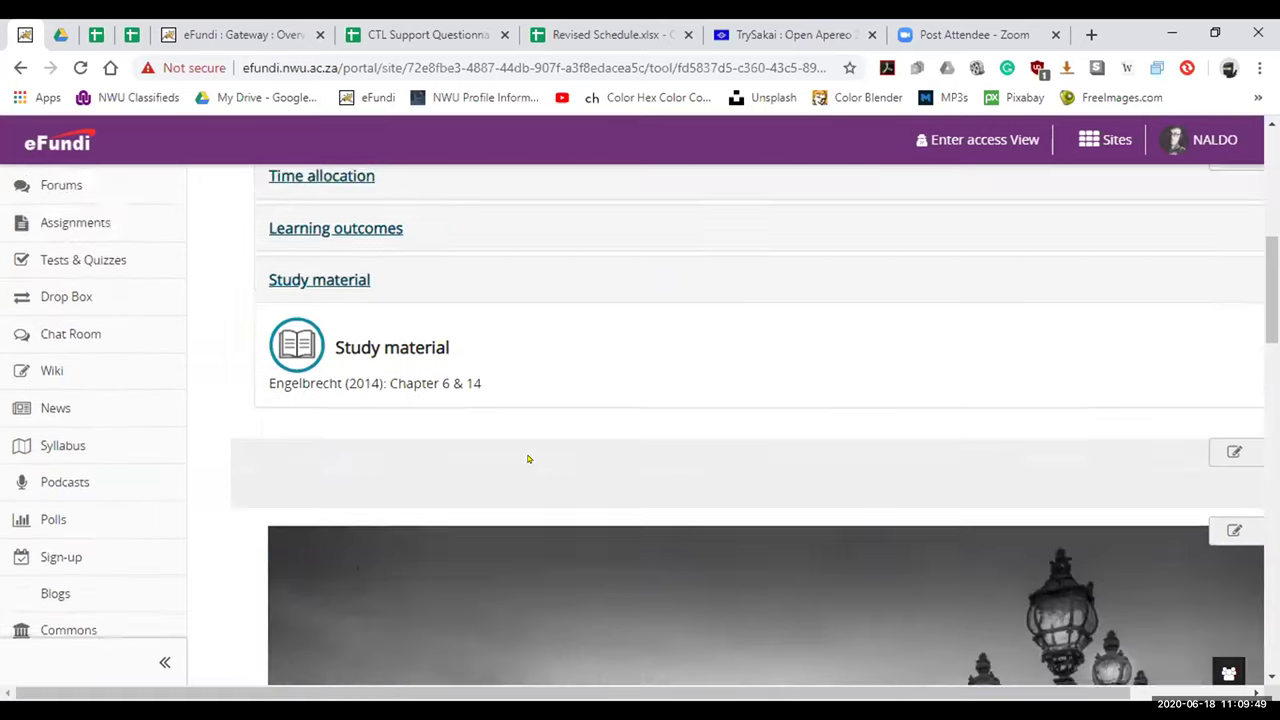
- Return to the Theme 4 activity, clear its answer box and review the student pages list beneath it
{"action": "scroll", "coordinate": [528, 458], "scroll_direction": "down", "scroll_amount": 3}
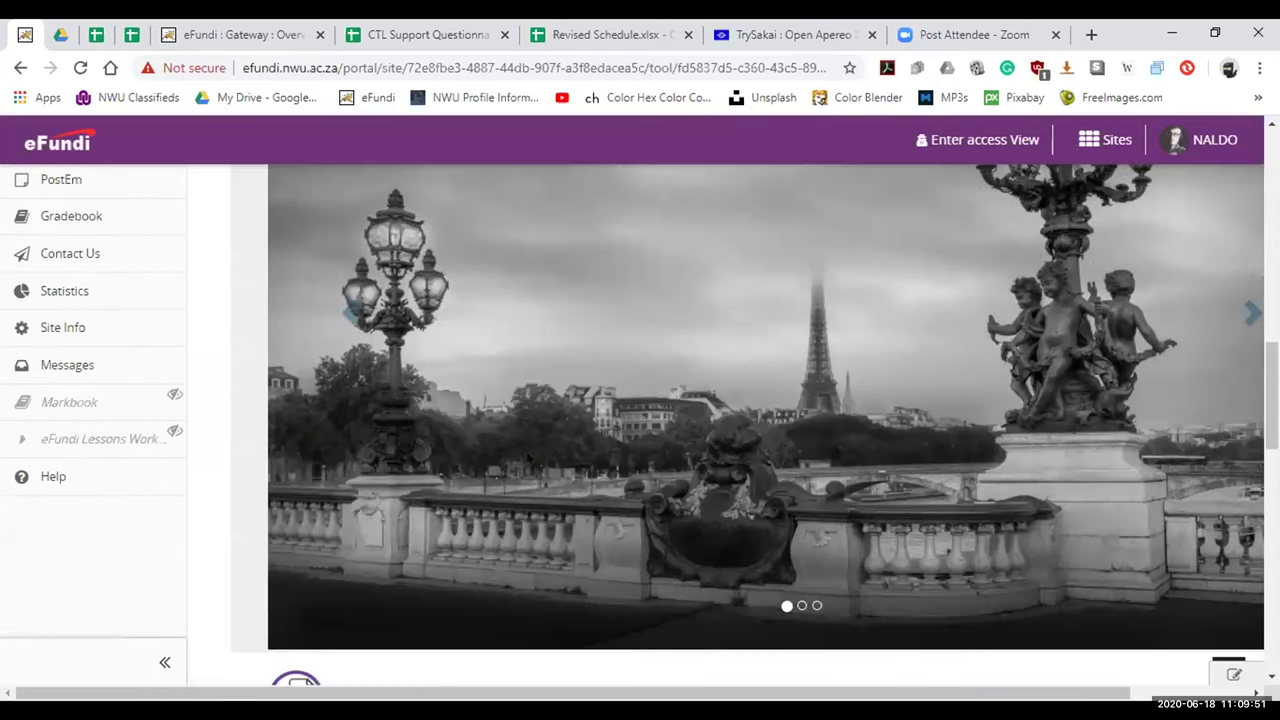
{"action": "scroll", "coordinate": [6, 363], "scroll_direction": "down", "scroll_amount": 4}
{"action": "key", "text": "BackSpace"}
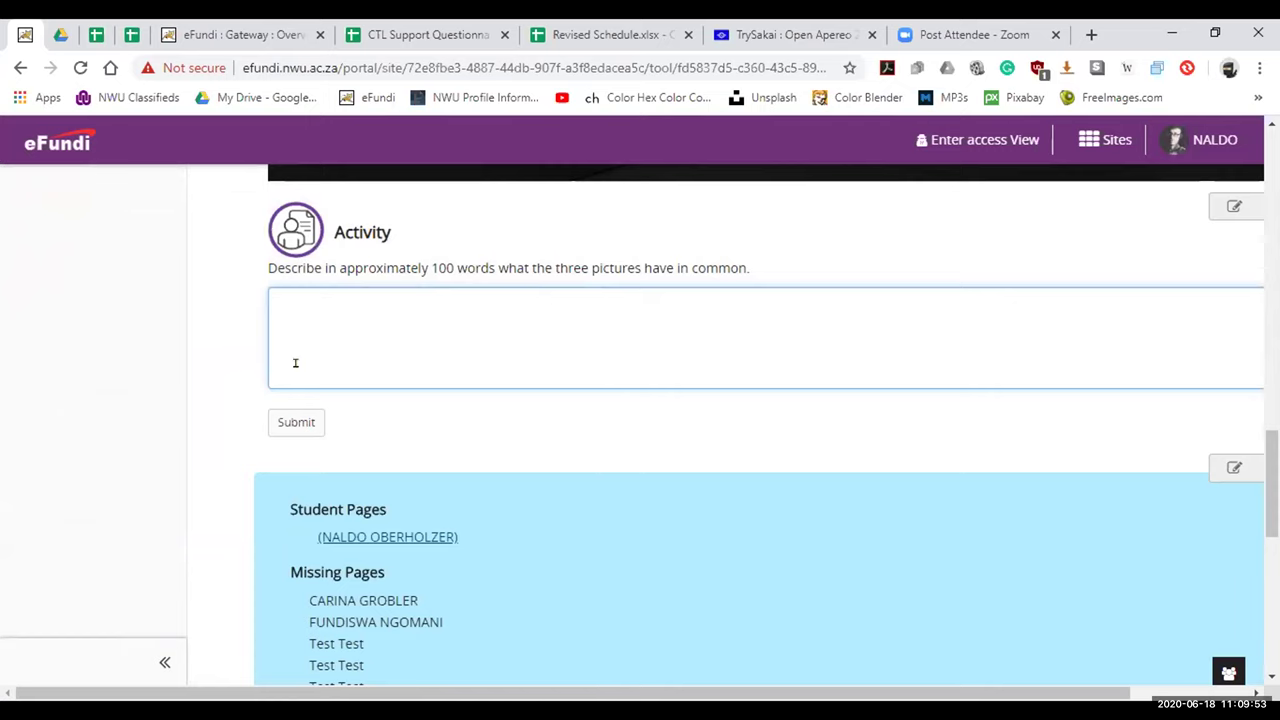
{"action": "scroll", "coordinate": [370, 395], "scroll_direction": "down", "scroll_amount": 5}
{"action": "scroll", "coordinate": [397, 441], "scroll_direction": "up", "scroll_amount": 6}
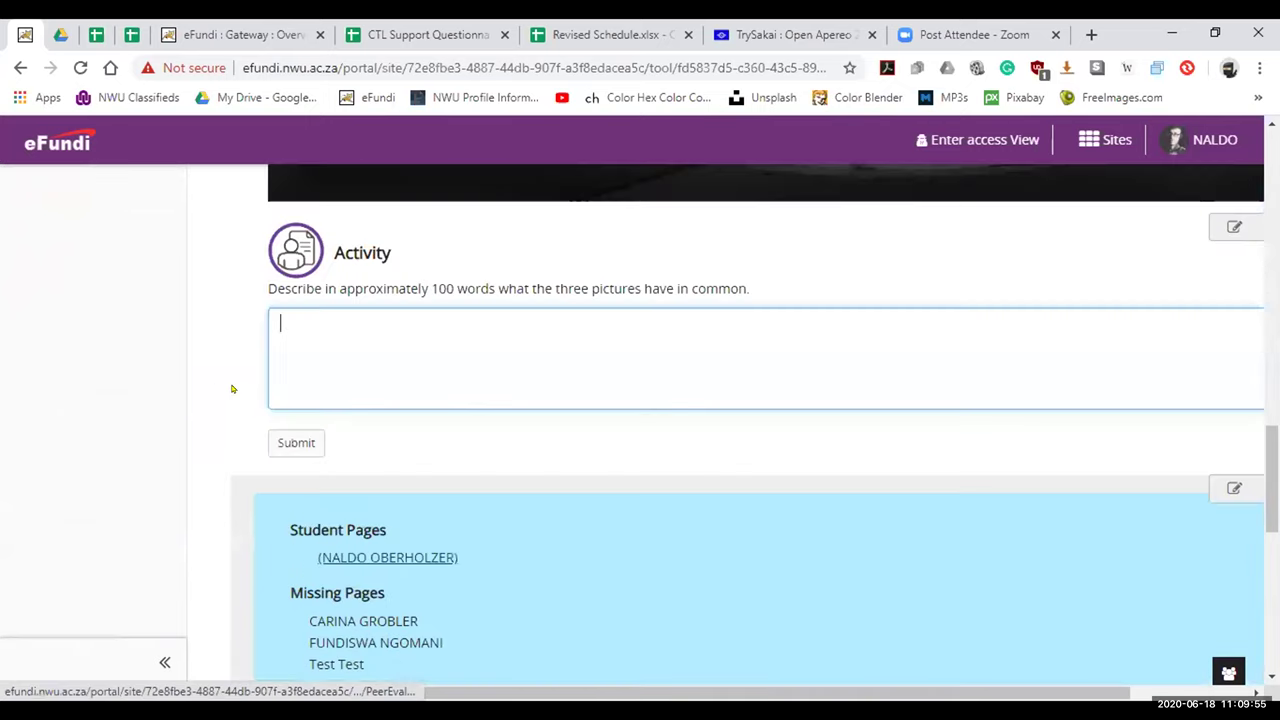
- Open the Theme 5 unit and expand its Study time, Learning outcomes and Study material sections
{"action": "scroll", "coordinate": [232, 389], "scroll_direction": "up", "scroll_amount": 1}
{"action": "scroll", "coordinate": [183, 389], "scroll_direction": "up", "scroll_amount": 5}
{"action": "left_click", "coordinate": [94, 431]}
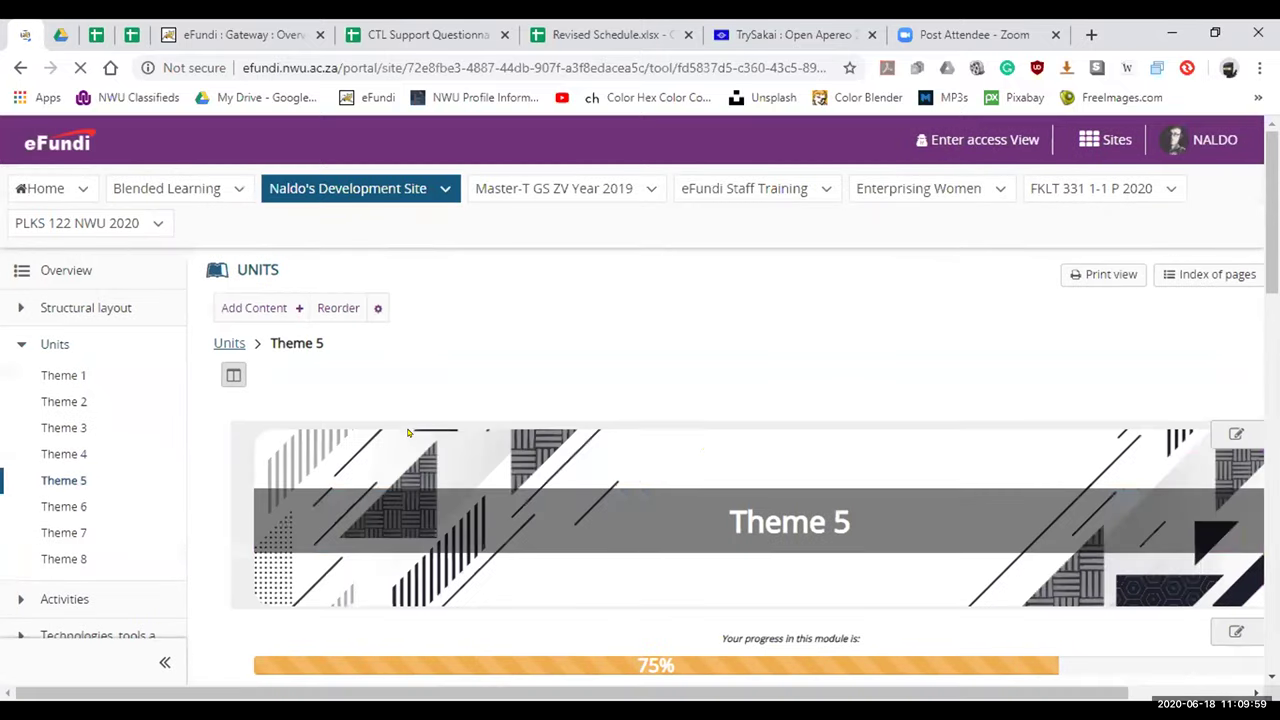
{"action": "scroll", "coordinate": [693, 447], "scroll_direction": "down", "scroll_amount": 2}
{"action": "scroll", "coordinate": [783, 461], "scroll_direction": "down", "scroll_amount": 3}
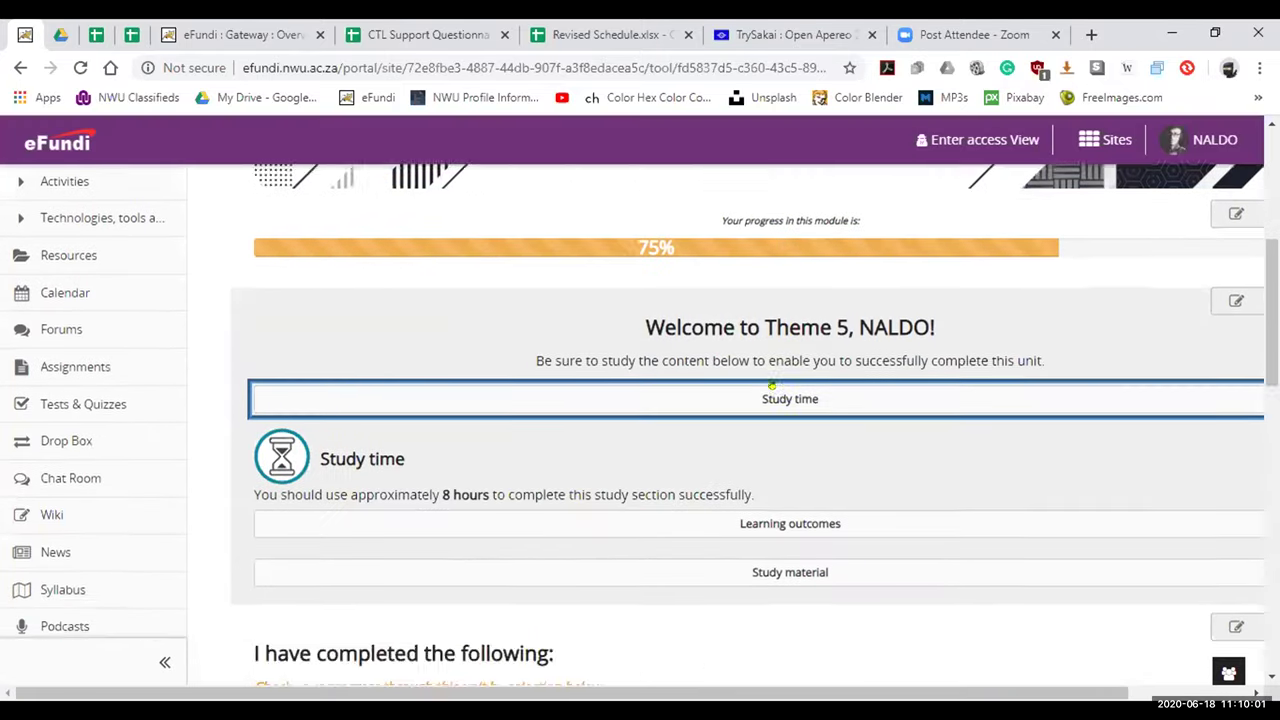
{"action": "key", "text": "Tab"}
{"action": "key", "text": "Return"}
{"action": "scroll", "coordinate": [774, 435], "scroll_direction": "down", "scroll_amount": 2}
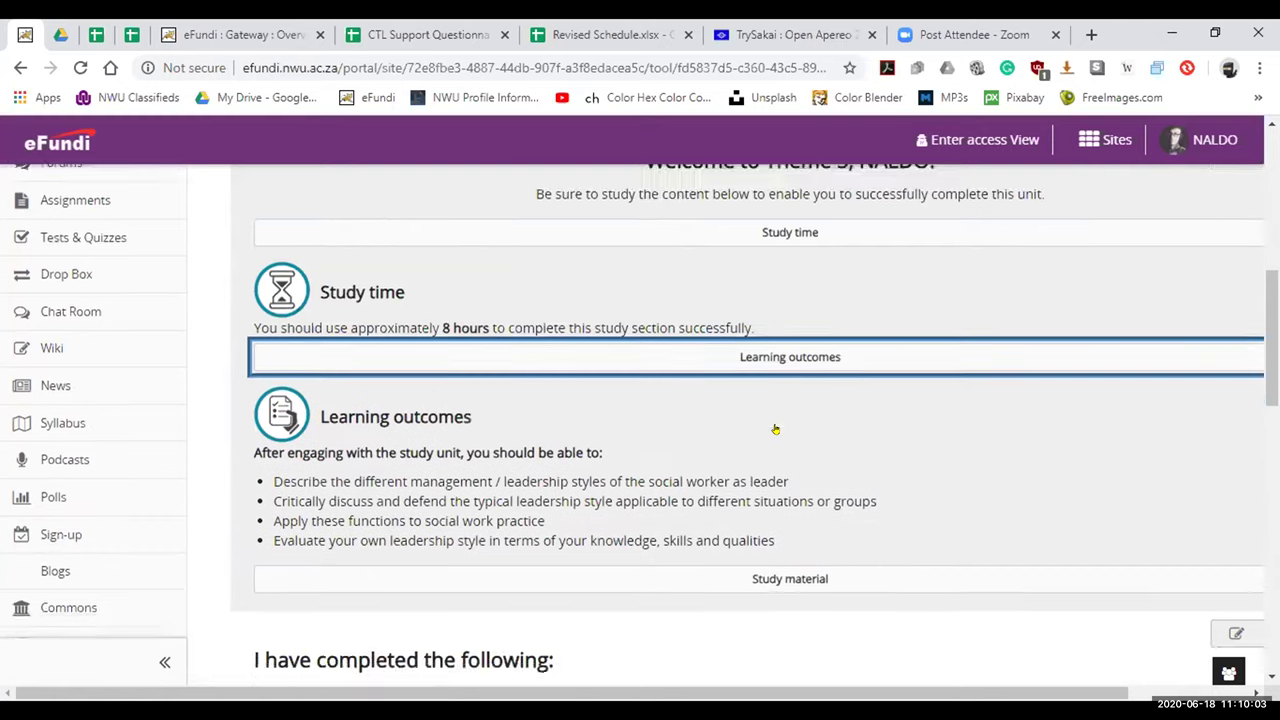
{"action": "key", "text": "Tab"}
{"action": "key", "text": "Return"}
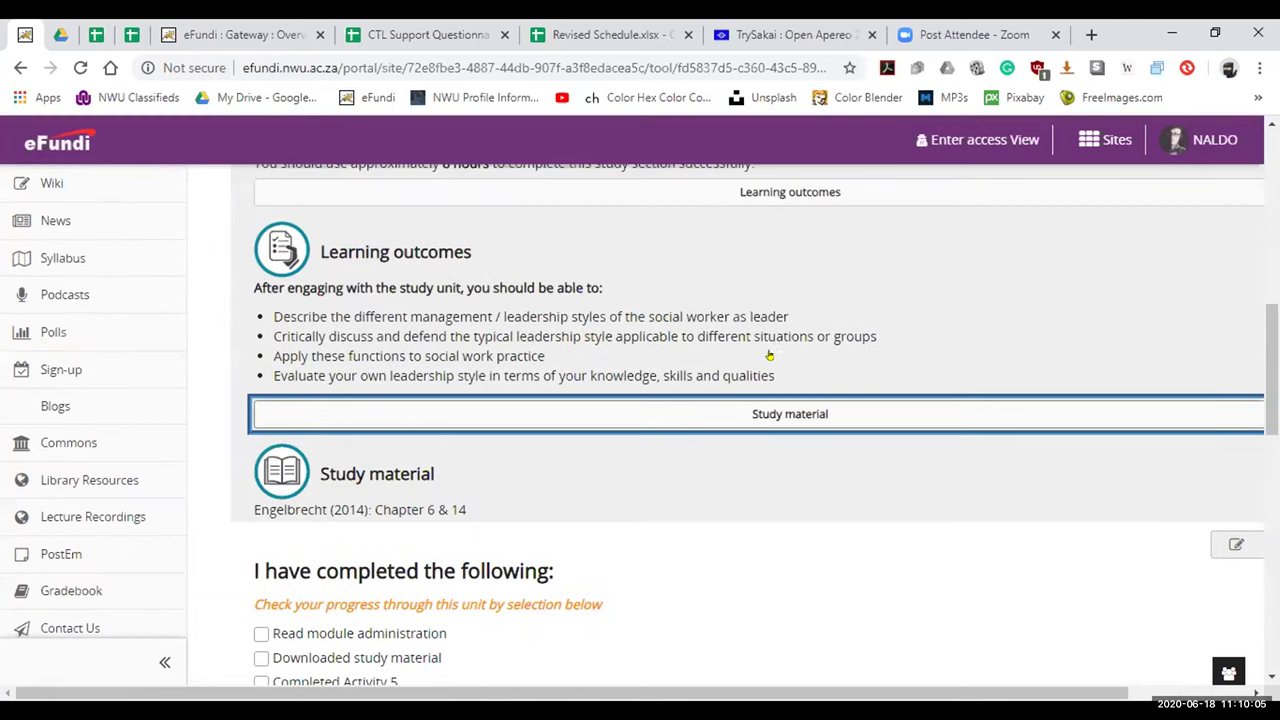
- Collapse the Study time, Learning outcomes and Study material sections of Theme 5
{"action": "key", "text": "shift+Tab"}
{"action": "key", "text": "shift+Tab"}
{"action": "key", "text": "Return"}
{"action": "key", "text": "Tab"}
{"action": "key", "text": "Return"}
{"action": "key", "text": "Tab"}
{"action": "key", "text": "Return"}
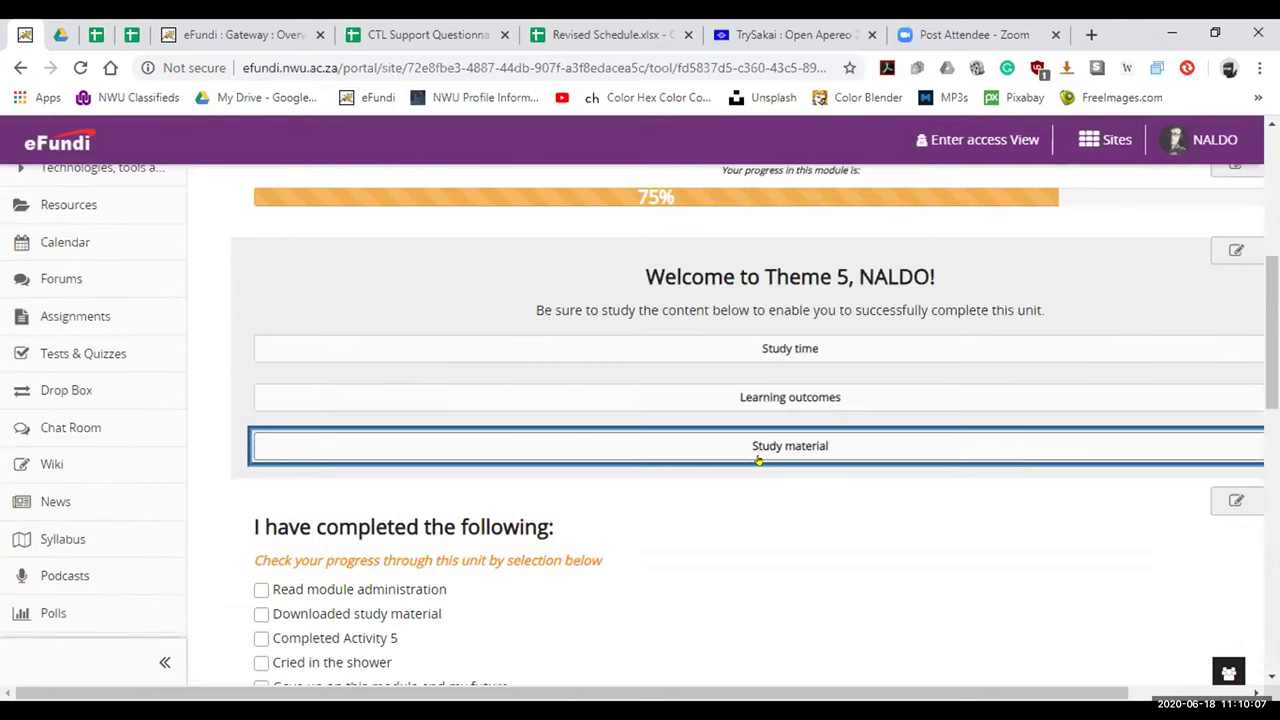
- Tick "Read module administration", "Downloaded study material", "Completed Activity 5" and "Cried in the shower" in Theme 5, and review the content below the checklist
{"action": "scroll", "coordinate": [758, 460], "scroll_direction": "down", "scroll_amount": 2}
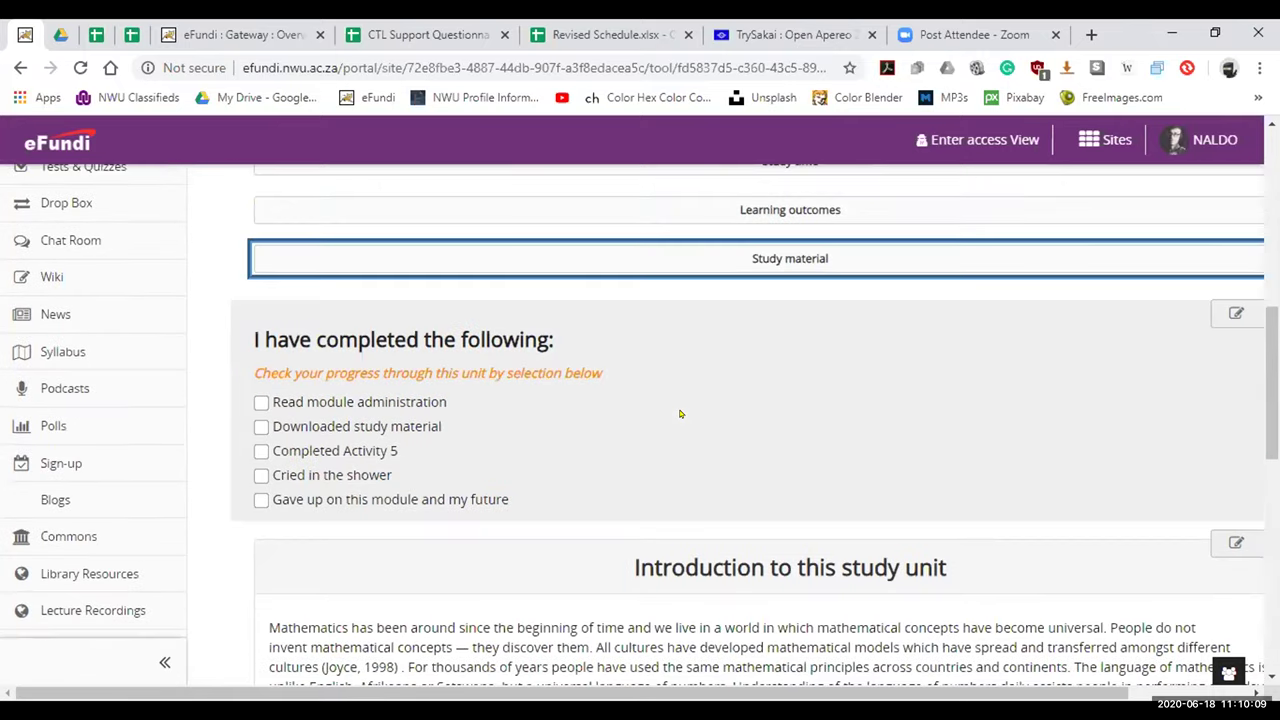
{"action": "left_click", "coordinate": [261, 404]}
{"action": "left_click", "coordinate": [261, 428]}
{"action": "left_click", "coordinate": [261, 452]}
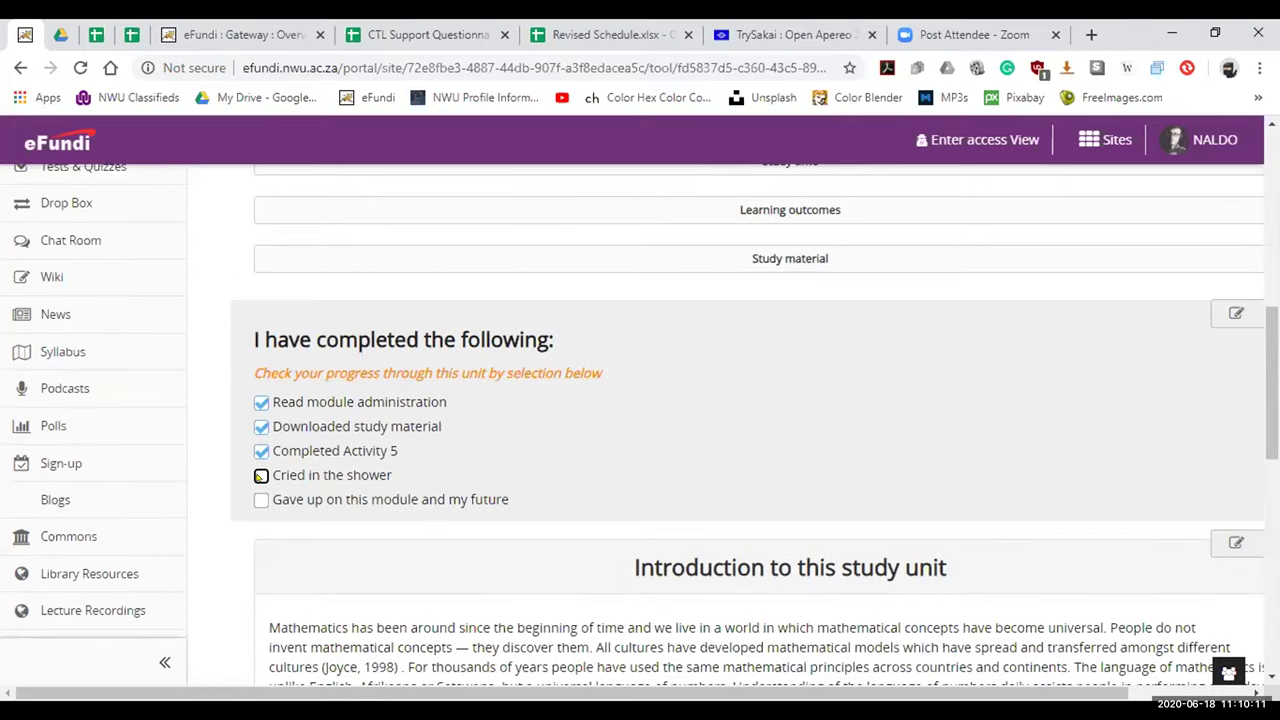
{"action": "scroll", "coordinate": [368, 450], "scroll_direction": "down", "scroll_amount": 1}
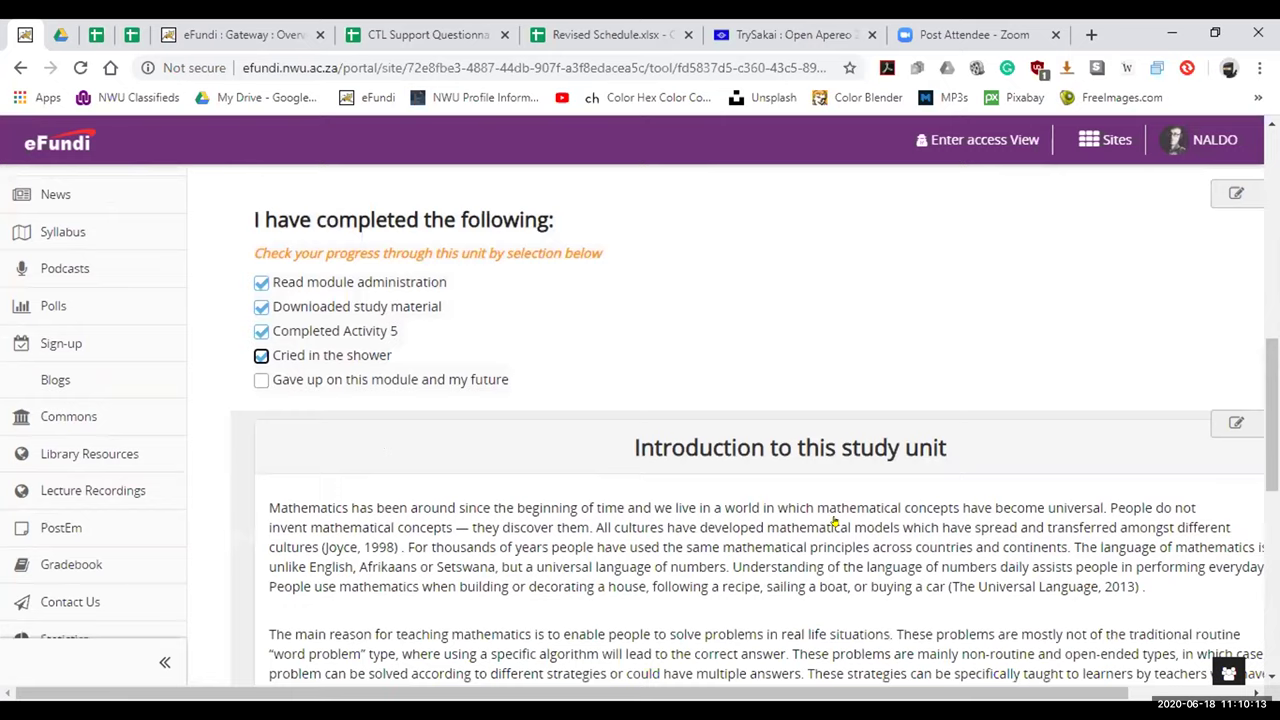
{"action": "scroll", "coordinate": [833, 521], "scroll_direction": "down", "scroll_amount": 3}
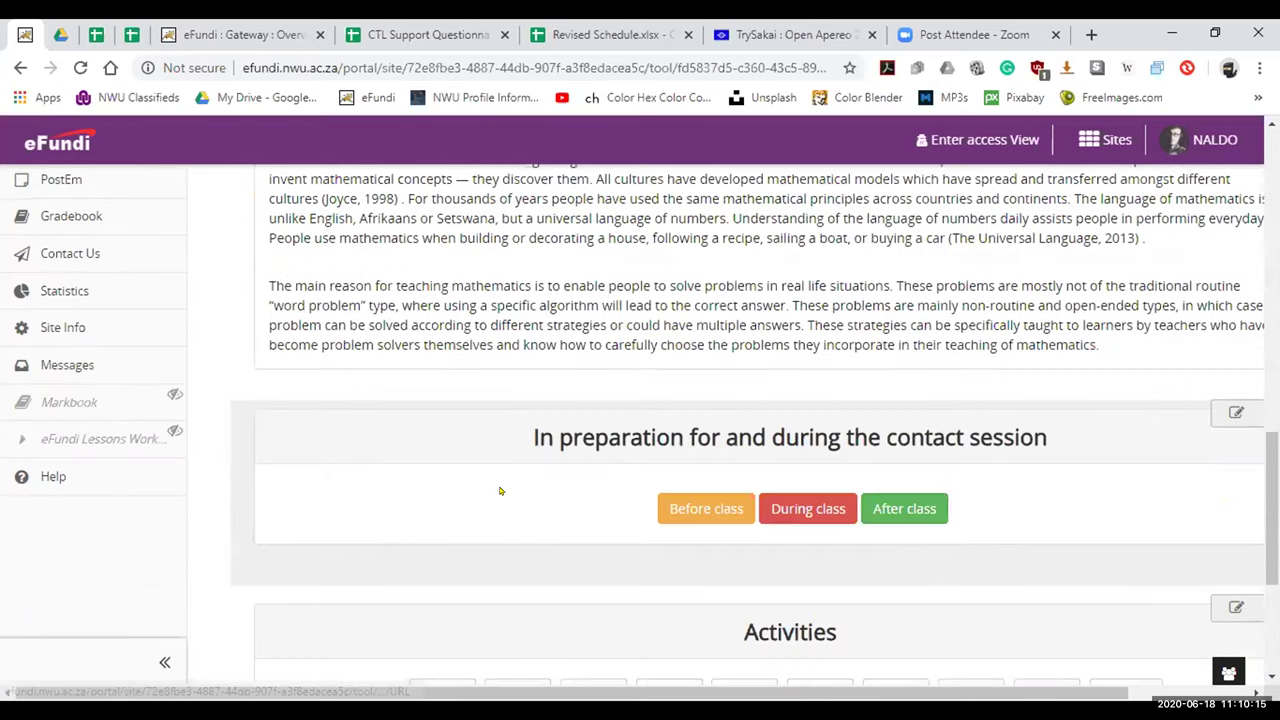
{"action": "scroll", "coordinate": [878, 528], "scroll_direction": "down", "scroll_amount": 3}
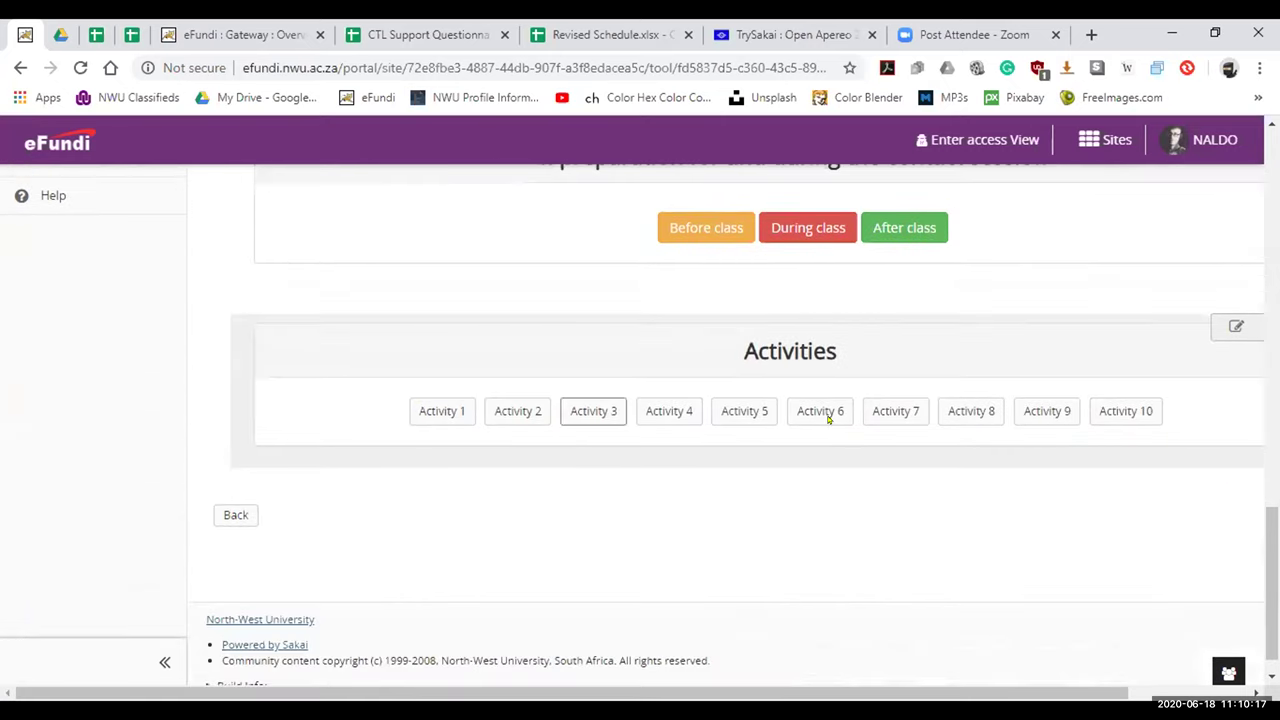
{"action": "scroll", "coordinate": [610, 450], "scroll_direction": "up", "scroll_amount": 1}
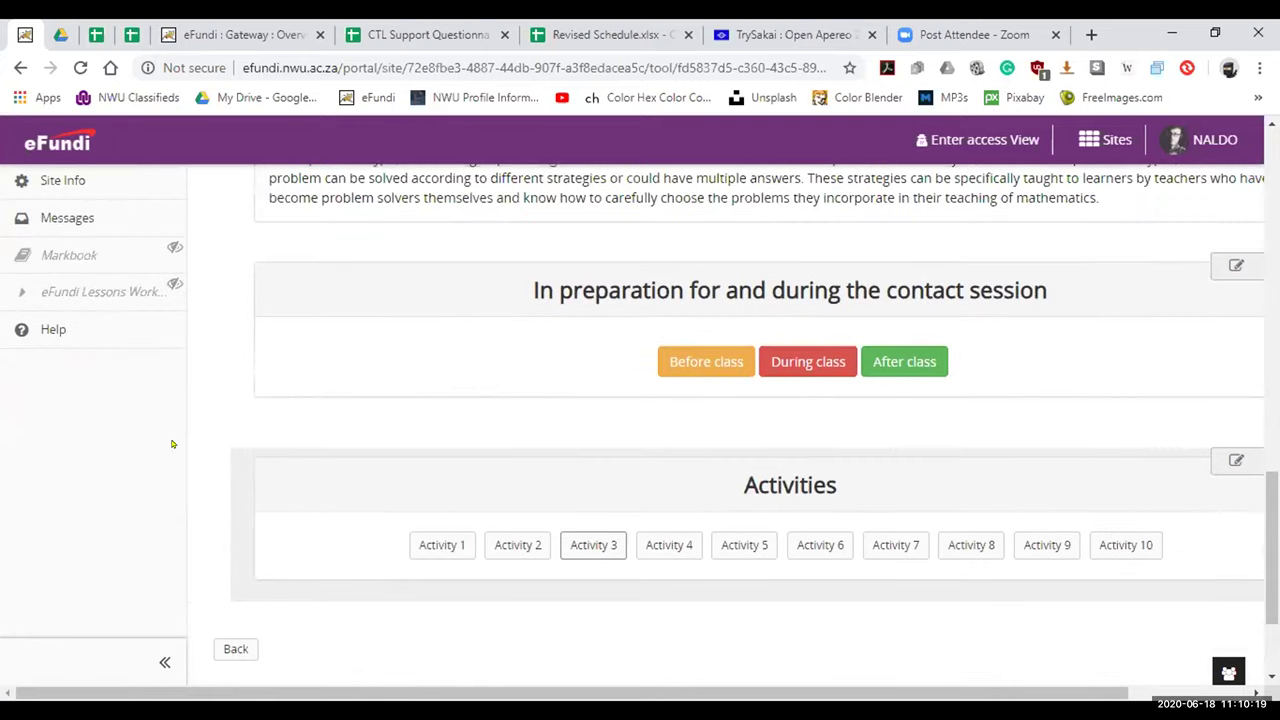
- Open the Theme 6 unit, expand its Study time, Learning outcomes and Study material panels, and view the class columns beneath them
{"action": "scroll", "coordinate": [172, 444], "scroll_direction": "up", "scroll_amount": 10}
{"action": "left_click", "coordinate": [80, 412]}
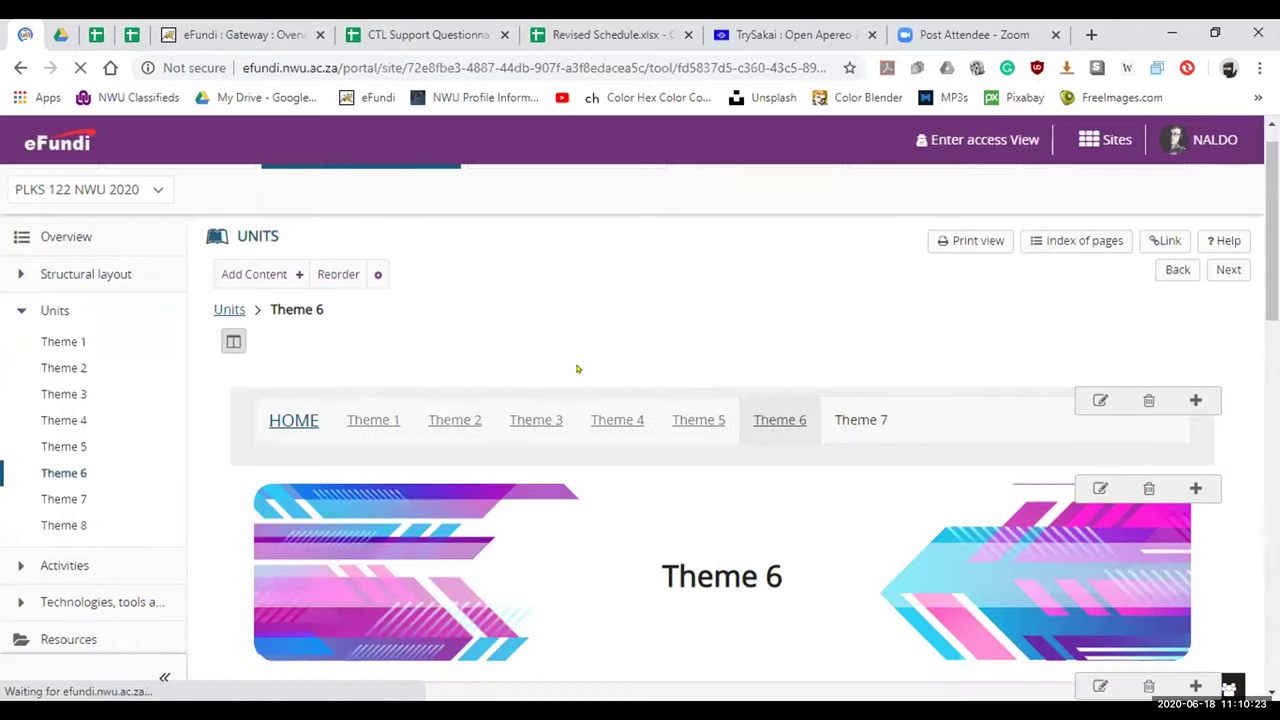
{"action": "scroll", "coordinate": [310, 189], "scroll_direction": "down", "scroll_amount": 5}
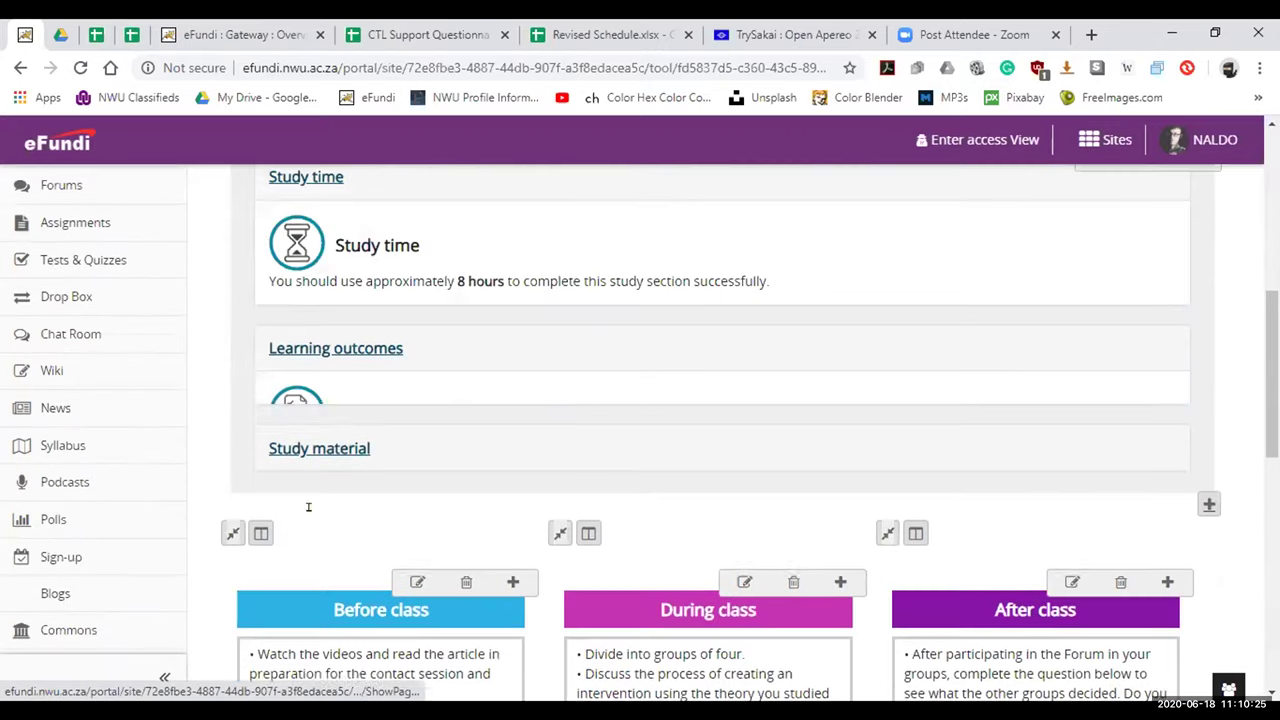
{"action": "left_click", "coordinate": [303, 610]}
{"action": "scroll", "coordinate": [617, 507], "scroll_direction": "down", "scroll_amount": 1}
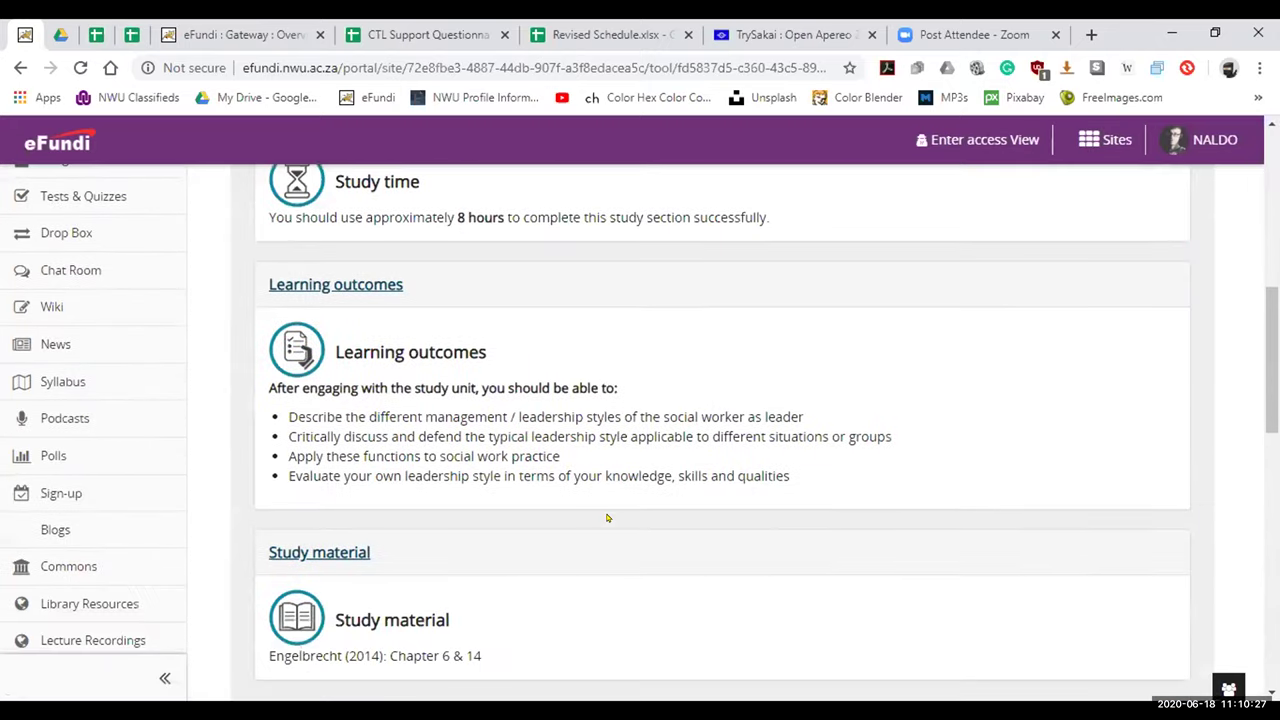
{"action": "scroll", "coordinate": [617, 507], "scroll_direction": "down", "scroll_amount": 5}
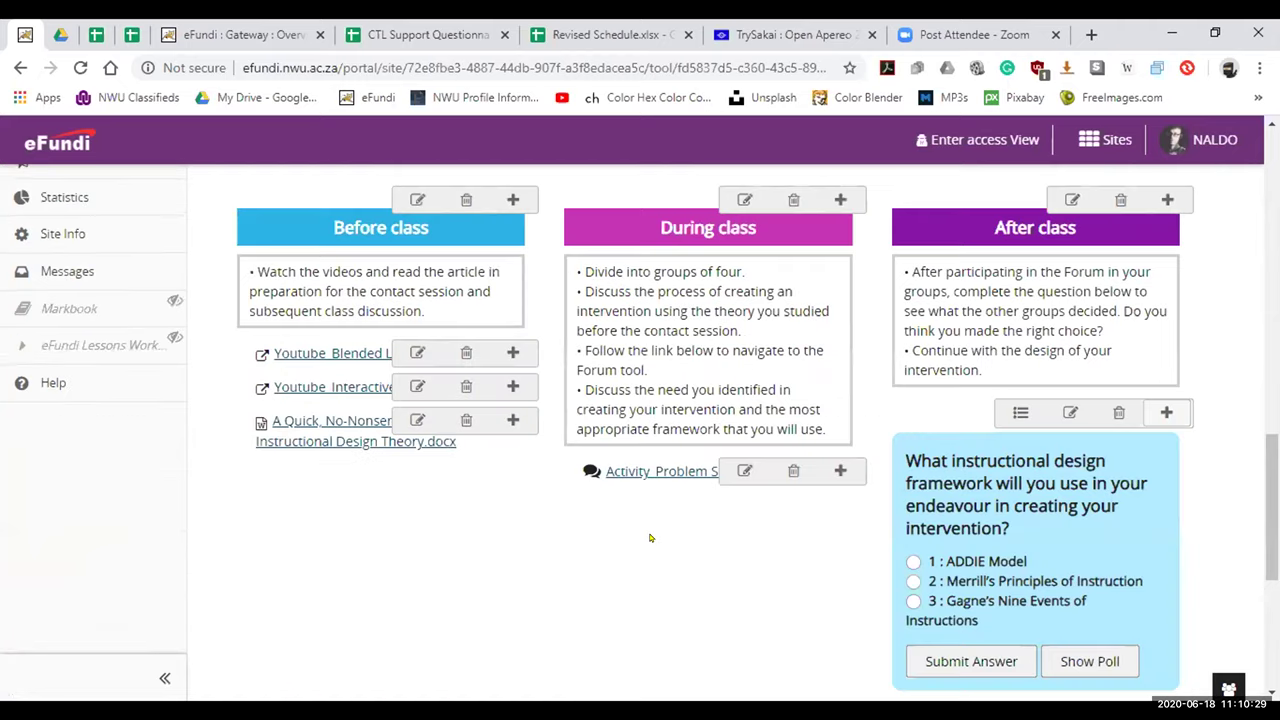
- Open the Theme 6 text item holding the collapsible panels for editing and examine its HTML source
{"action": "scroll", "coordinate": [651, 527], "scroll_direction": "up", "scroll_amount": 2}
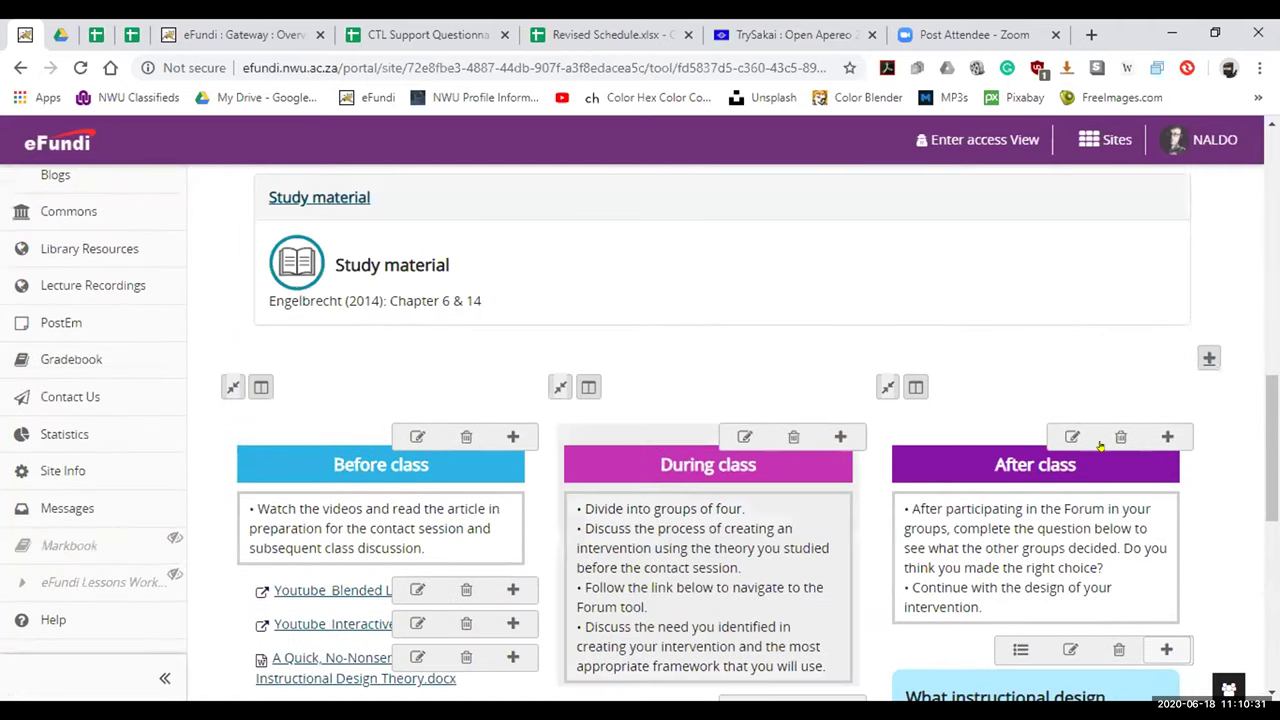
{"action": "scroll", "coordinate": [1100, 445], "scroll_direction": "up", "scroll_amount": 5}
{"action": "left_click", "coordinate": [1099, 431]}
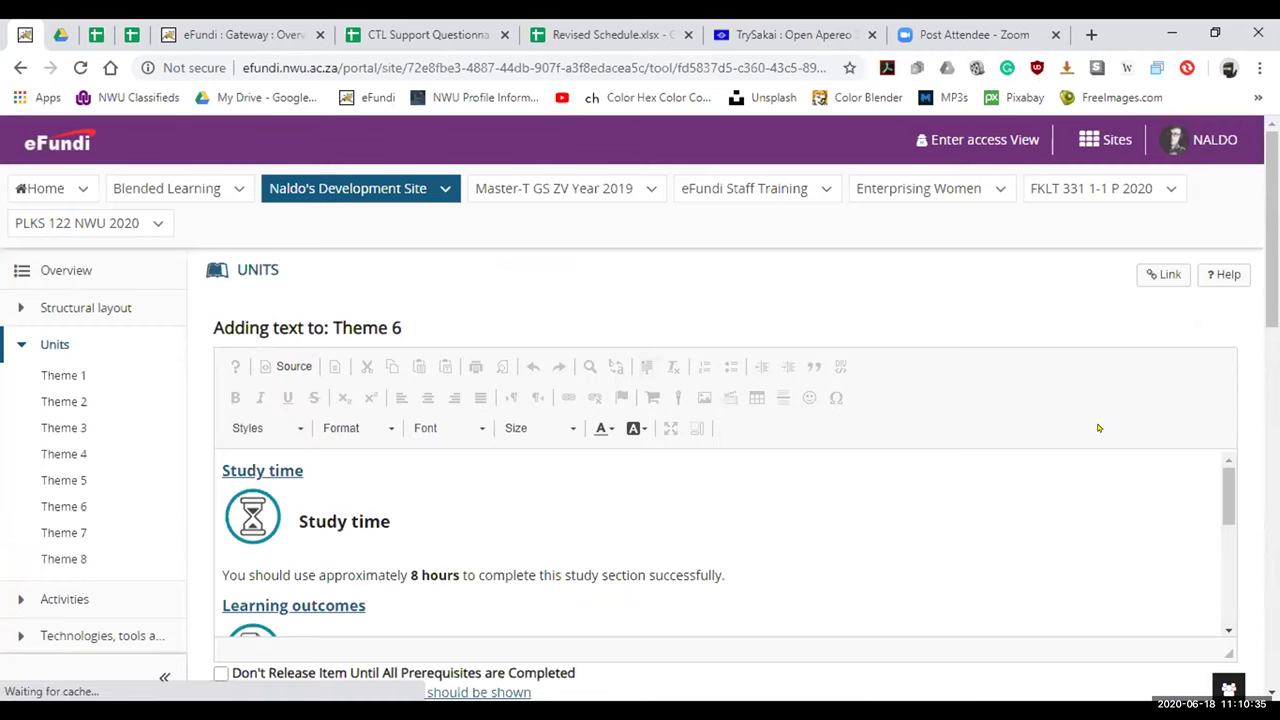
{"action": "left_click", "coordinate": [293, 366]}
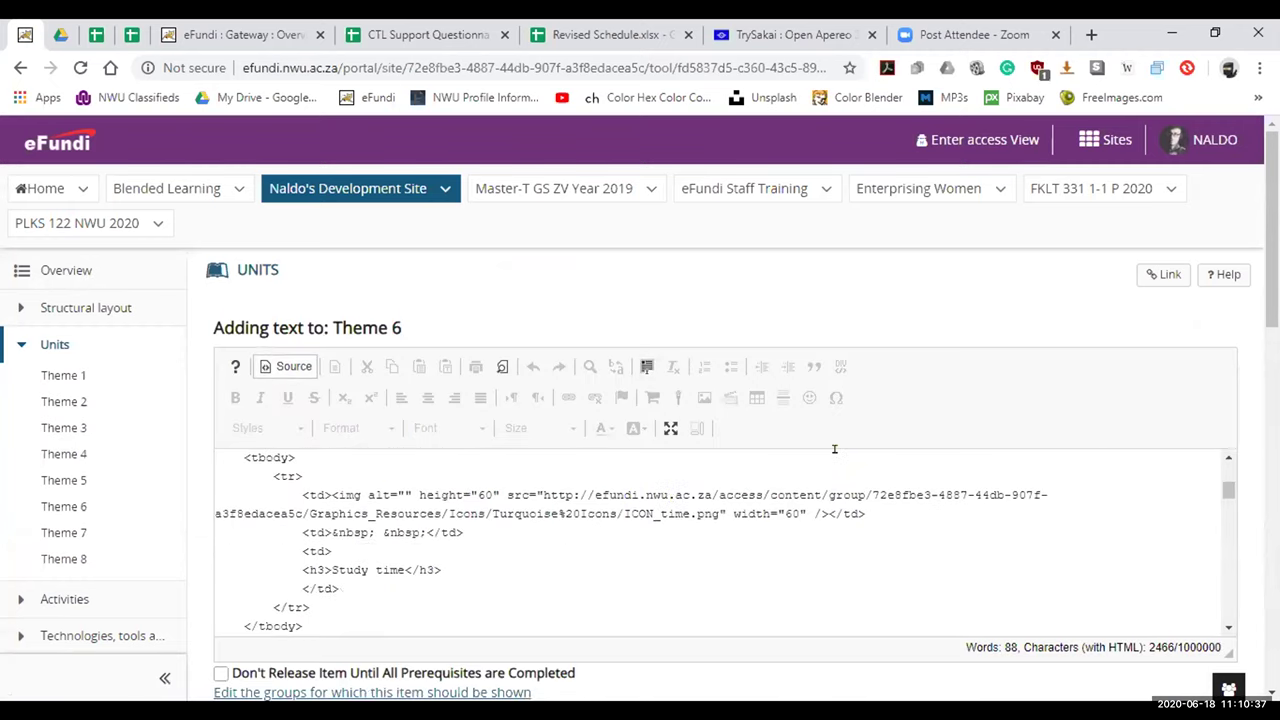
{"action": "scroll", "coordinate": [900, 480], "scroll_direction": "down", "scroll_amount": 3}
{"action": "scroll", "coordinate": [1209, 420], "scroll_direction": "down", "scroll_amount": 2}
{"action": "left_click_drag", "start_coordinate": [1222, 490], "coordinate": [1222, 493]}
{"action": "left_click", "coordinate": [712, 447]}
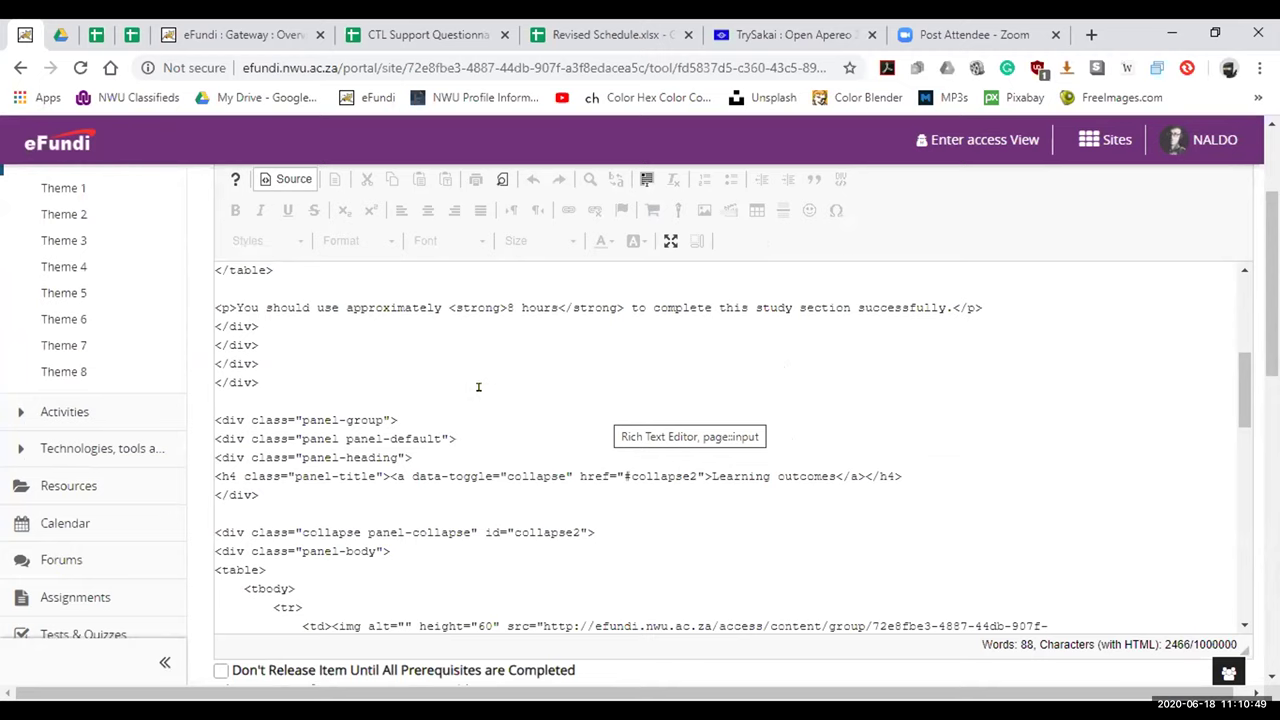
- Switch the Theme 6 text item back to its formatted view and examine the panel content
{"action": "scroll", "coordinate": [460, 370], "scroll_direction": "up", "scroll_amount": 1}
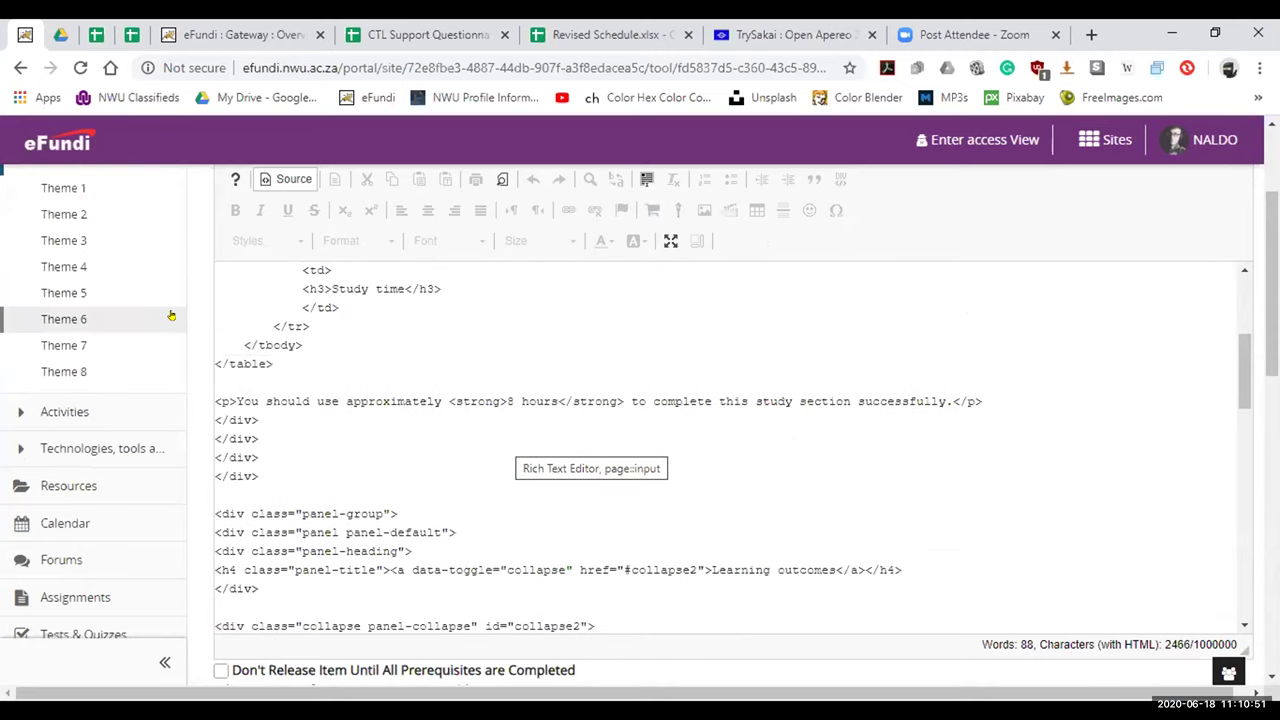
{"action": "scroll", "coordinate": [269, 352], "scroll_direction": "up", "scroll_amount": 2}
{"action": "left_click", "coordinate": [280, 366]}
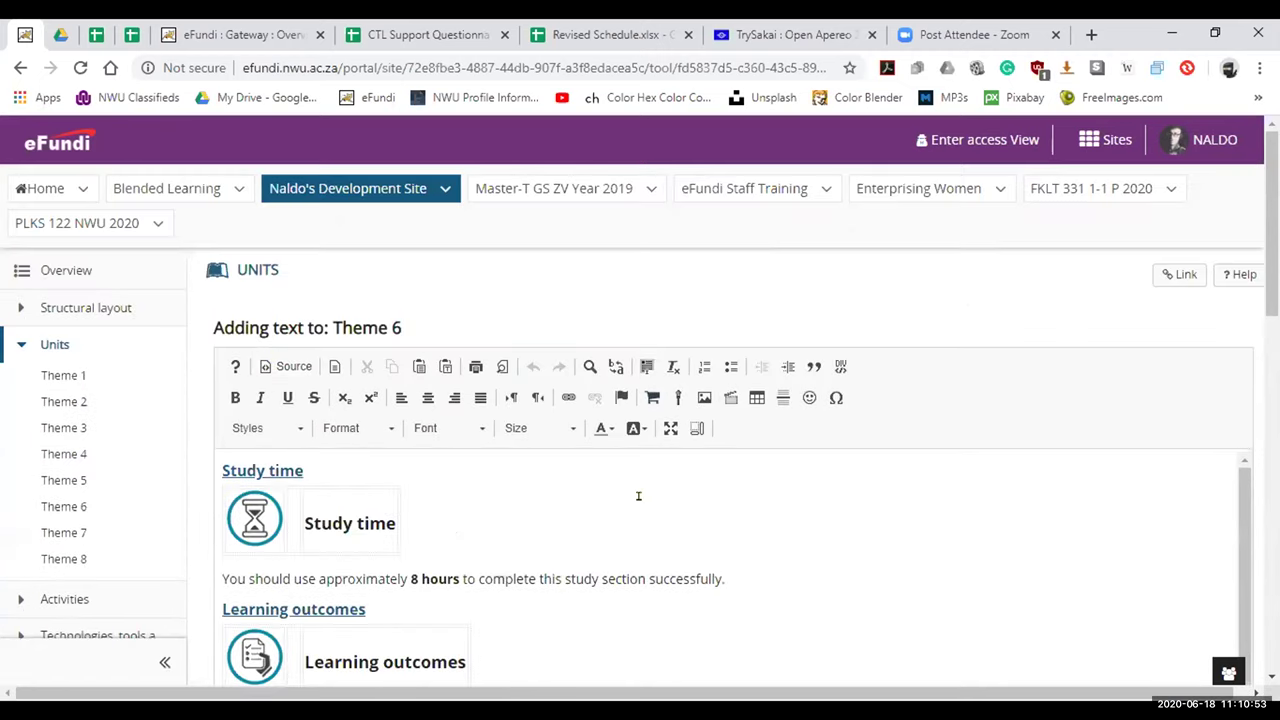
{"action": "scroll", "coordinate": [638, 495], "scroll_direction": "down", "scroll_amount": 3}
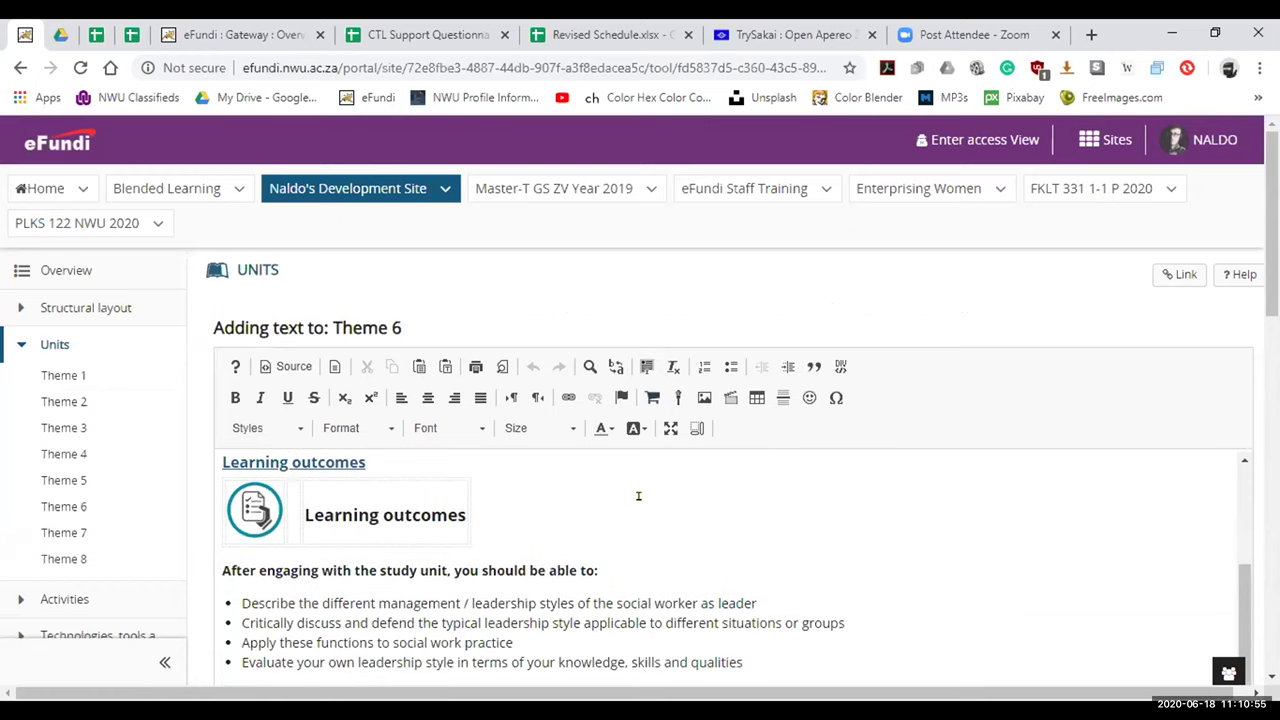
{"action": "scroll", "coordinate": [638, 495], "scroll_direction": "down", "scroll_amount": 2}
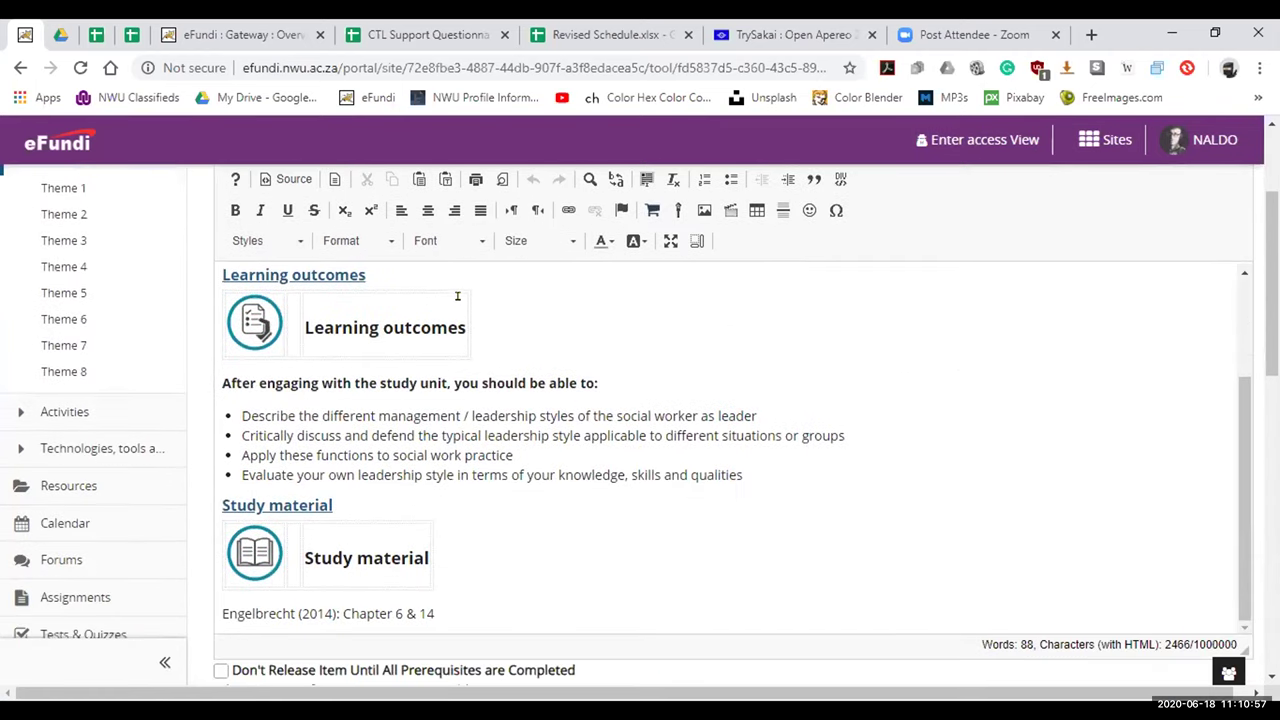
- Show the HTML source of the Theme 6 text item again, look through it and save the item
{"action": "scroll", "coordinate": [280, 285], "scroll_direction": "up", "scroll_amount": 1}
{"action": "scroll", "coordinate": [240, 208], "scroll_direction": "up", "scroll_amount": 1}
{"action": "left_click", "coordinate": [273, 265]}
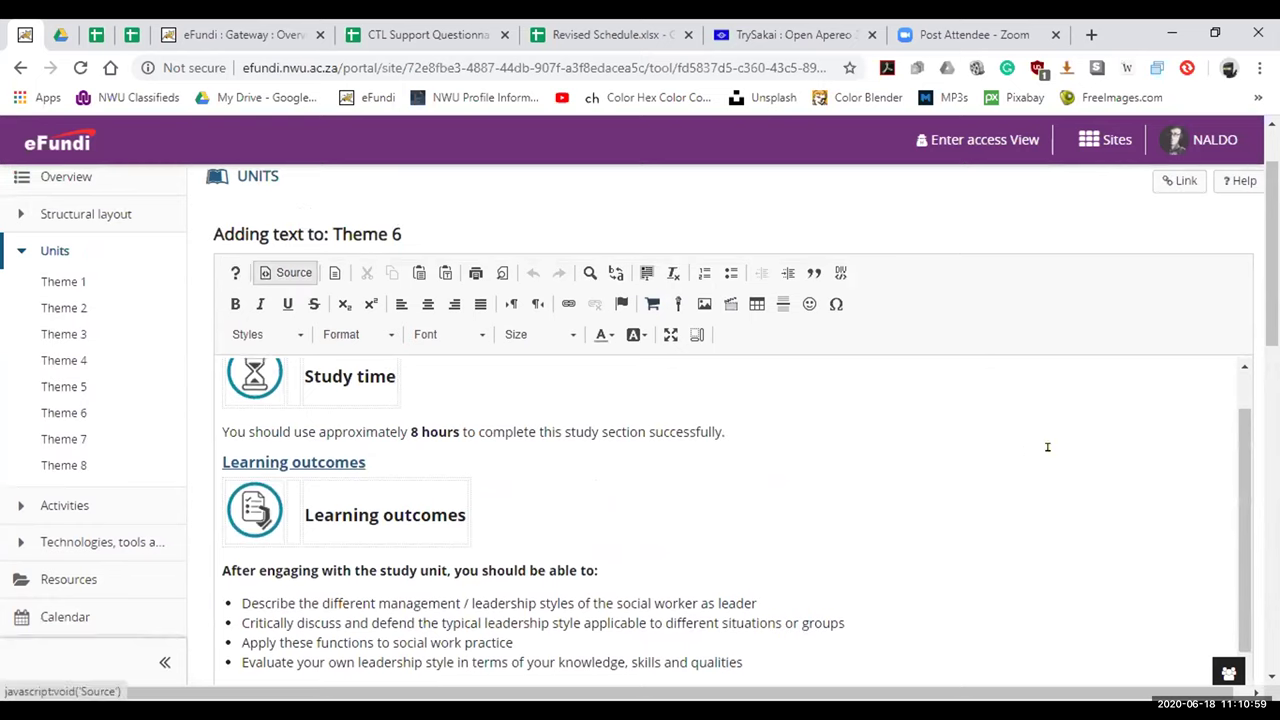
{"action": "scroll", "coordinate": [262, 513], "scroll_direction": "down", "scroll_amount": 10}
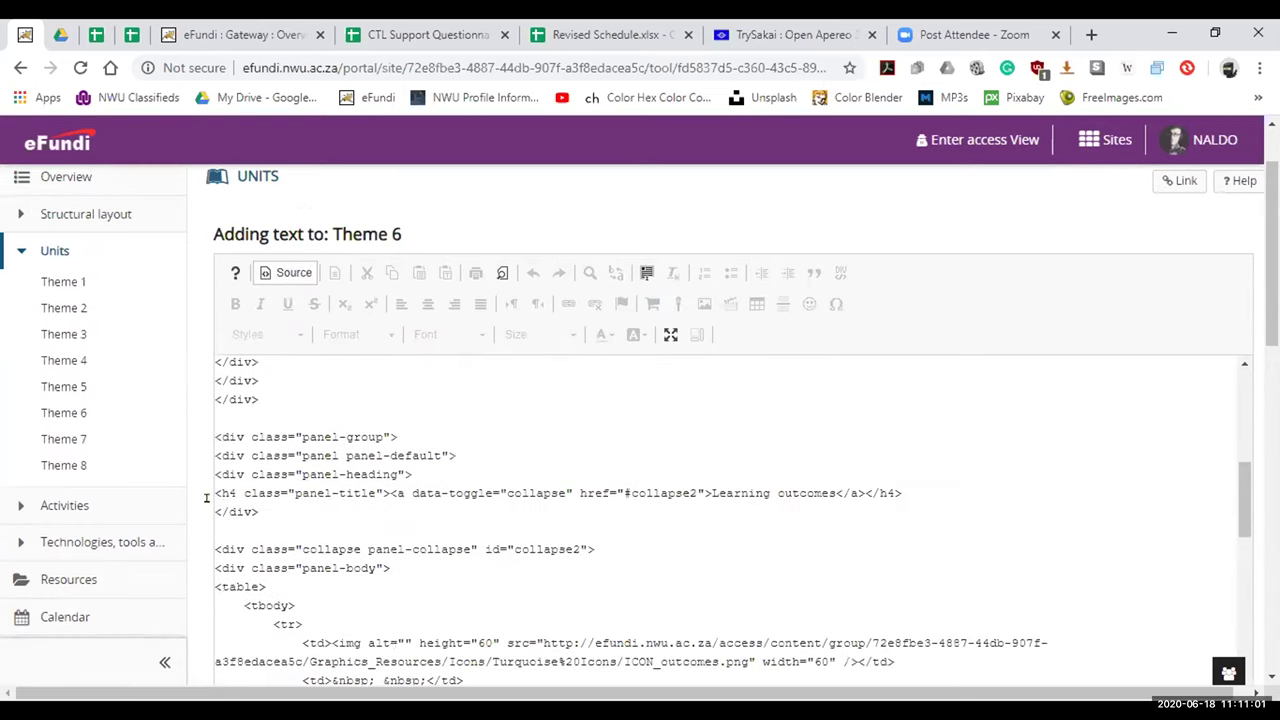
{"action": "key", "text": "Tab"}
{"action": "key", "text": "Tab"}
{"action": "key", "text": "Tab"}
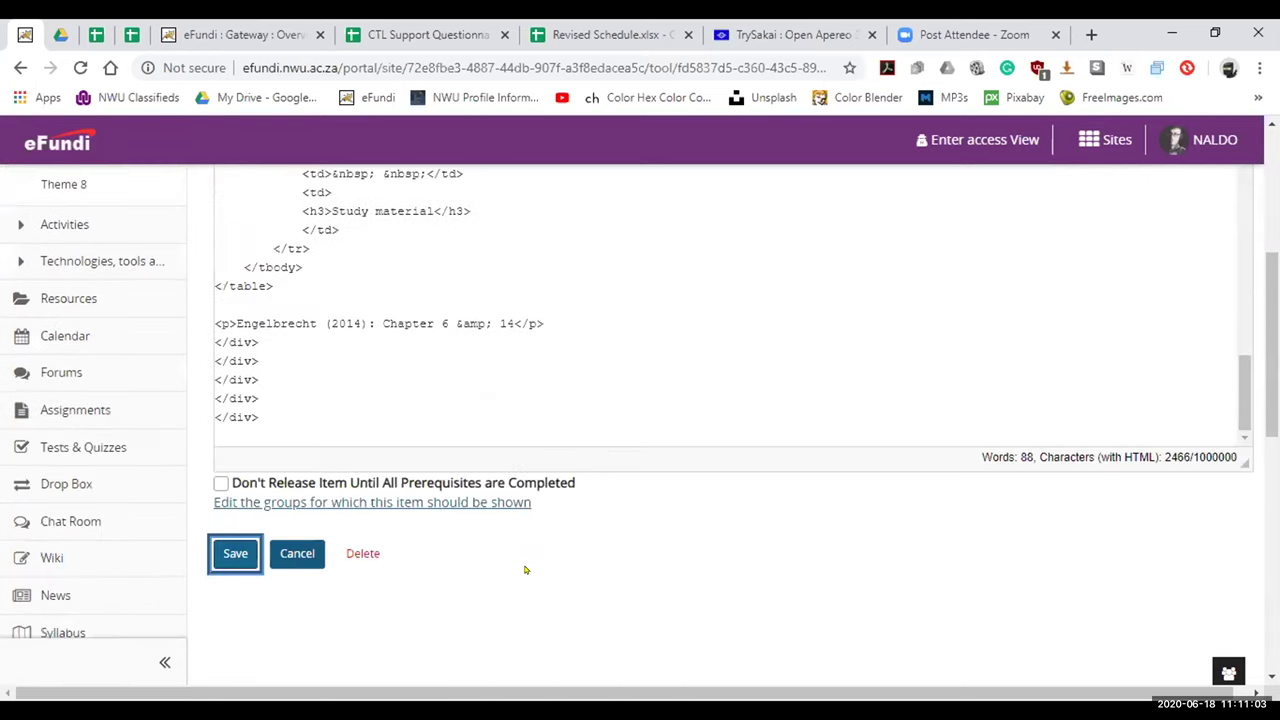
{"action": "key", "text": "Return"}
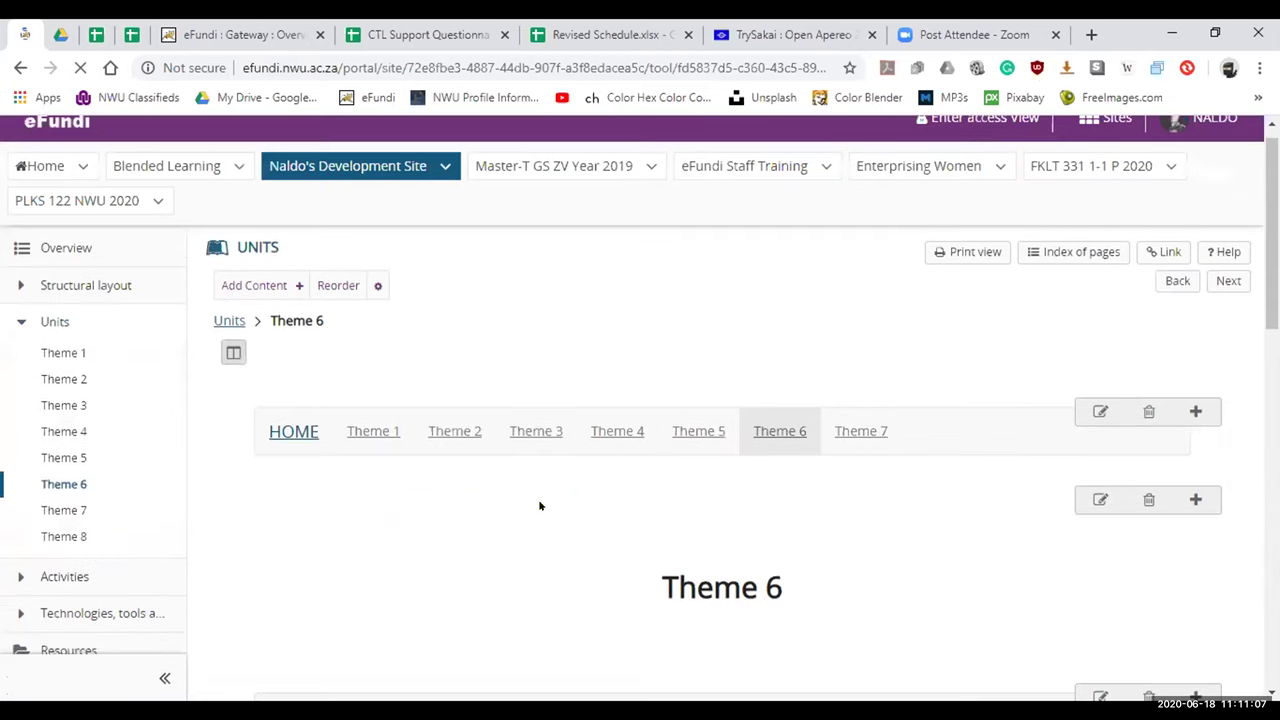
- Expand the Theme 6 panels again and review the Before class, During class and After class columns with the poll question
{"action": "scroll", "coordinate": [335, 491], "scroll_direction": "down", "scroll_amount": 3}
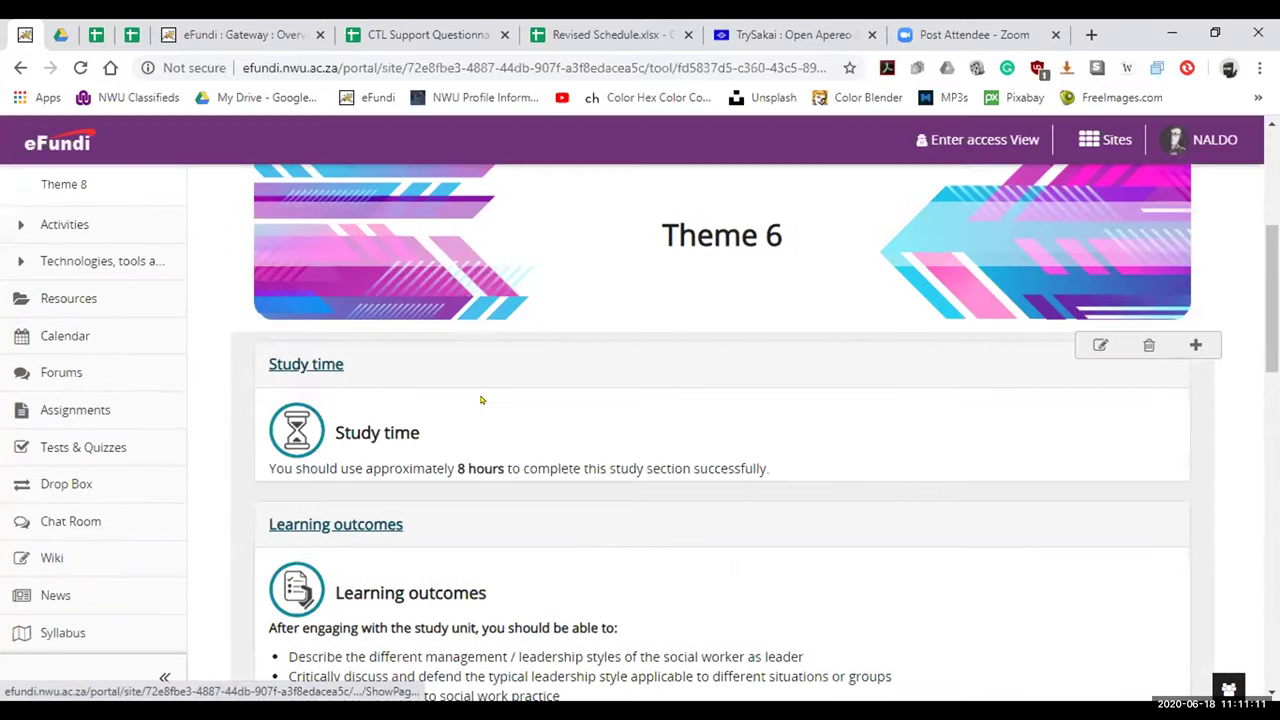
{"action": "scroll", "coordinate": [481, 398], "scroll_direction": "down", "scroll_amount": 1}
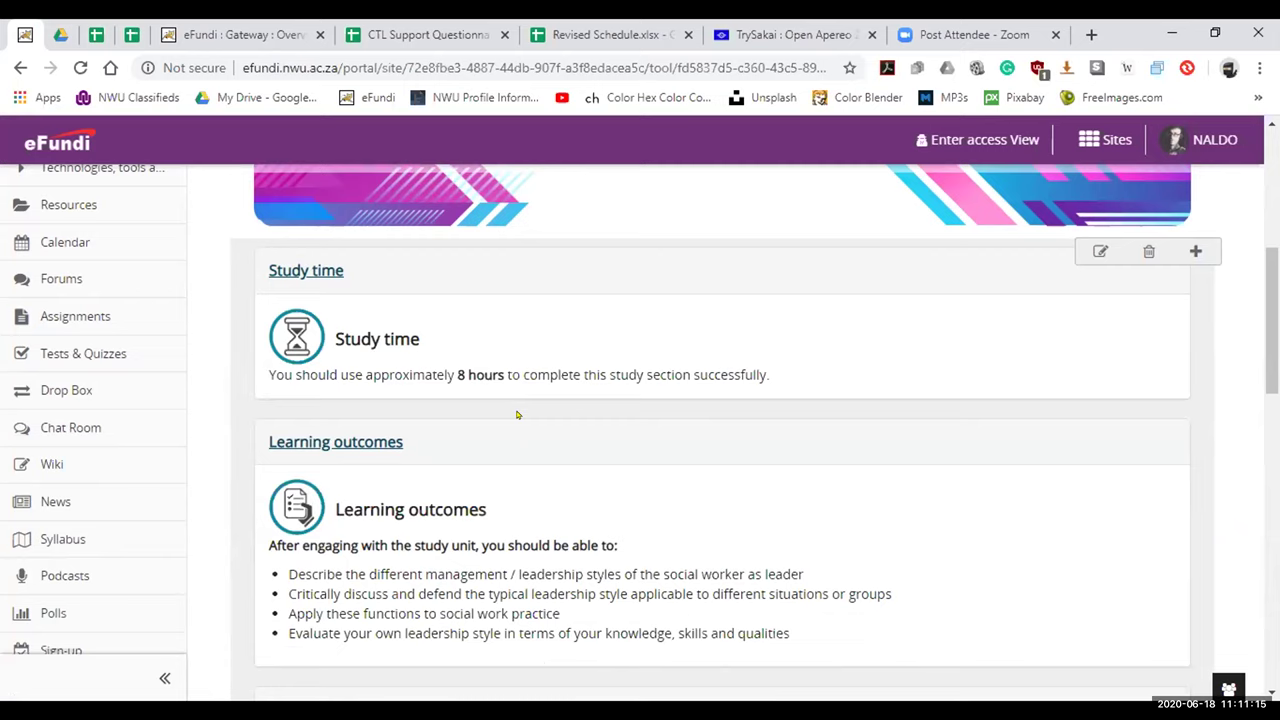
{"action": "scroll", "coordinate": [992, 462], "scroll_direction": "down", "scroll_amount": 2}
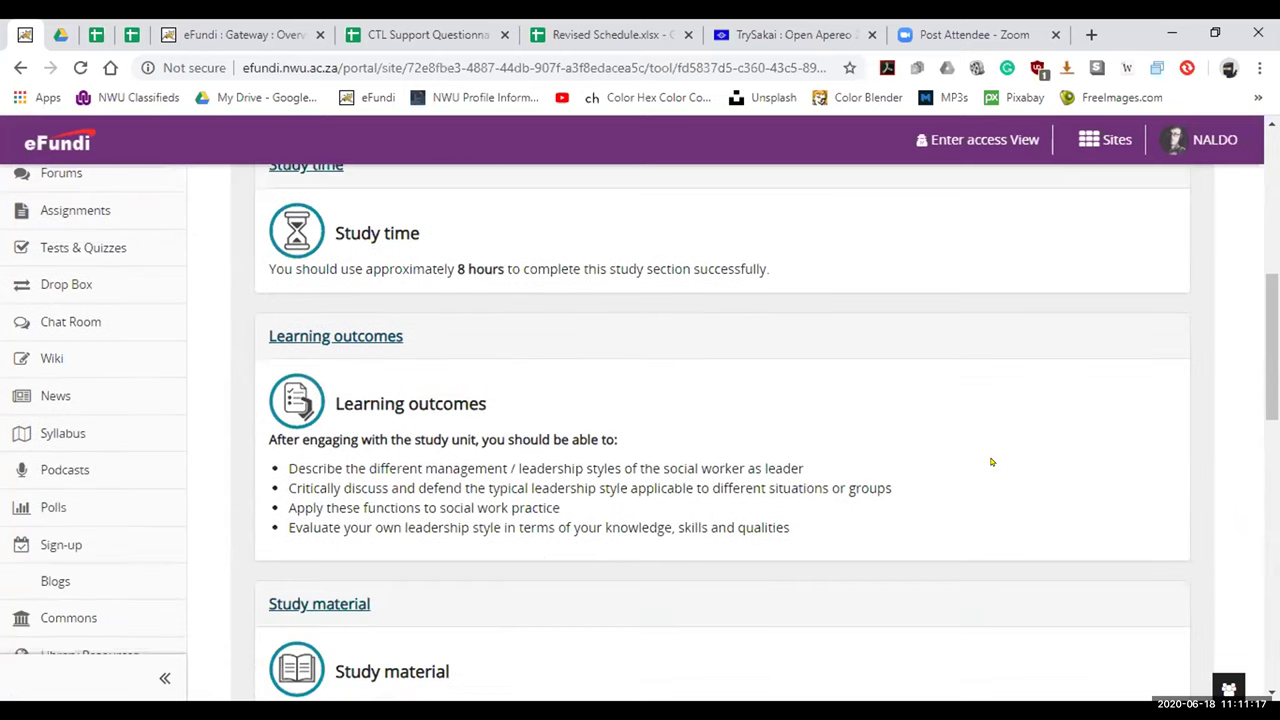
{"action": "scroll", "coordinate": [993, 463], "scroll_direction": "down", "scroll_amount": 4}
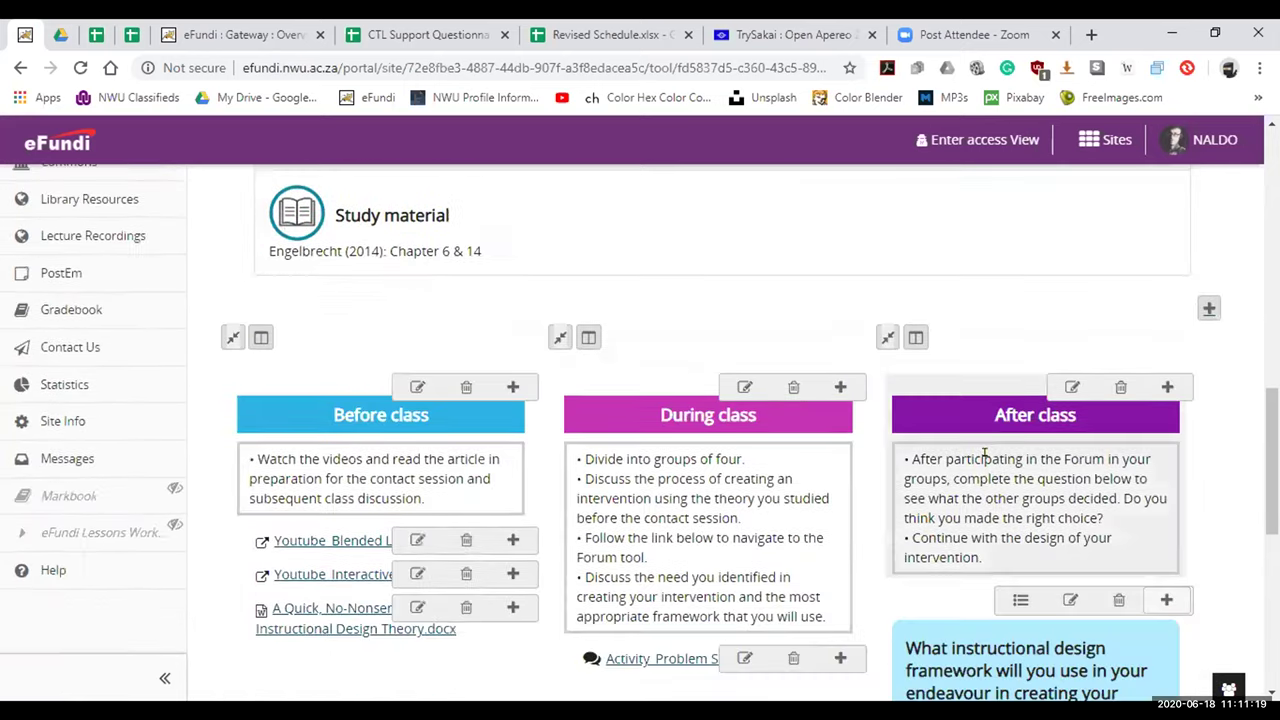
{"action": "scroll", "coordinate": [985, 455], "scroll_direction": "down", "scroll_amount": 2}
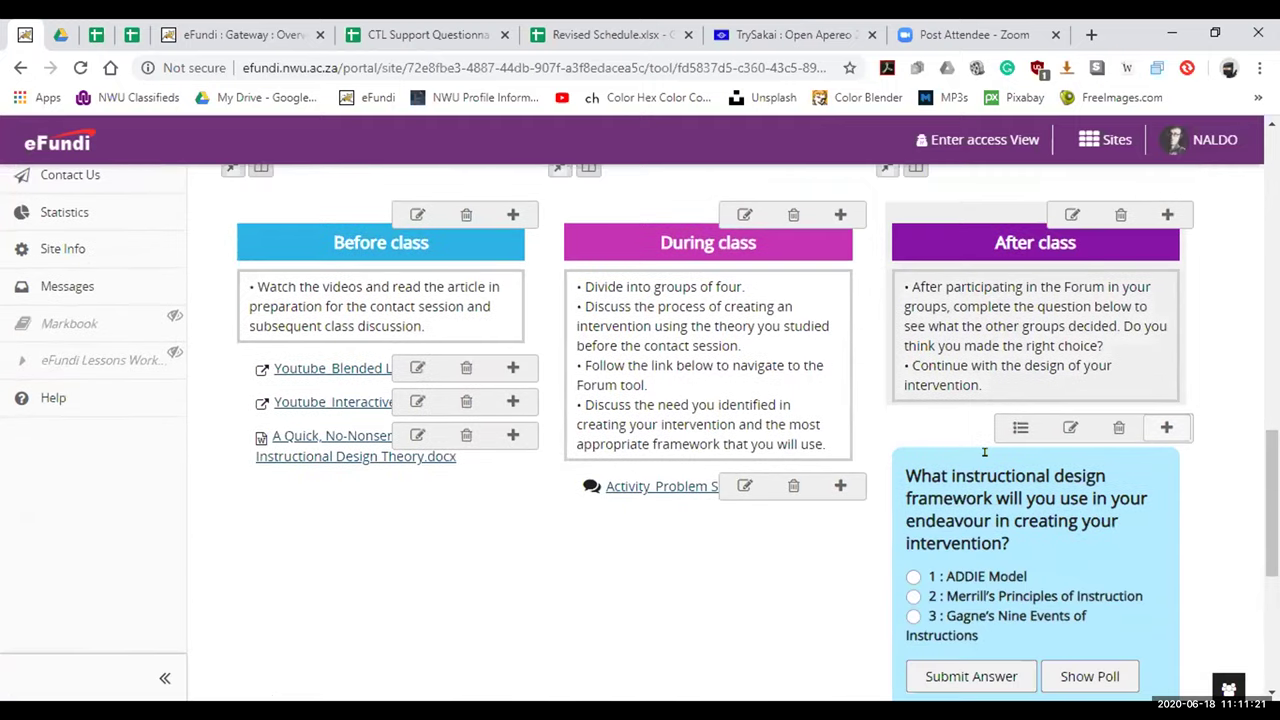
{"action": "scroll", "coordinate": [985, 452], "scroll_direction": "down", "scroll_amount": 1}
{"action": "scroll", "coordinate": [81, 539], "scroll_direction": "up", "scroll_amount": 5}
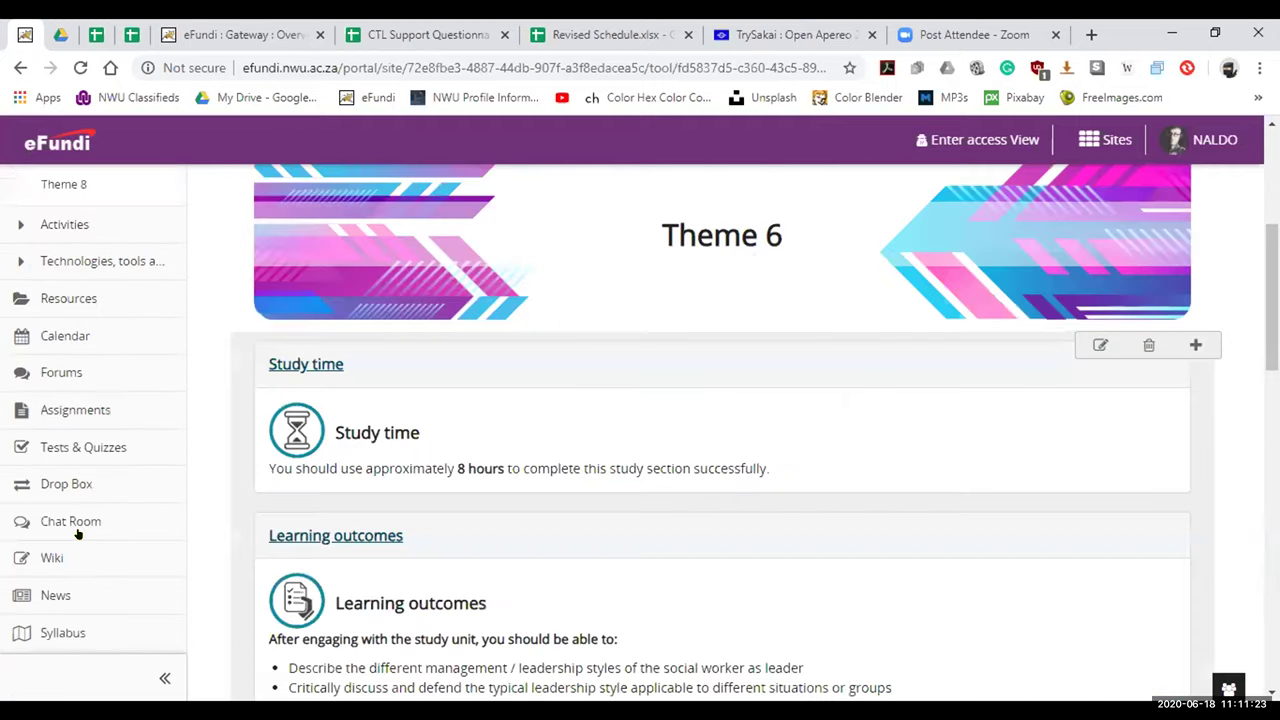
- Open the Theme 7 unit and try its Introduction, Time allocation, Learning outcomes and Study material content toggles
{"action": "left_click", "coordinate": [69, 532]}
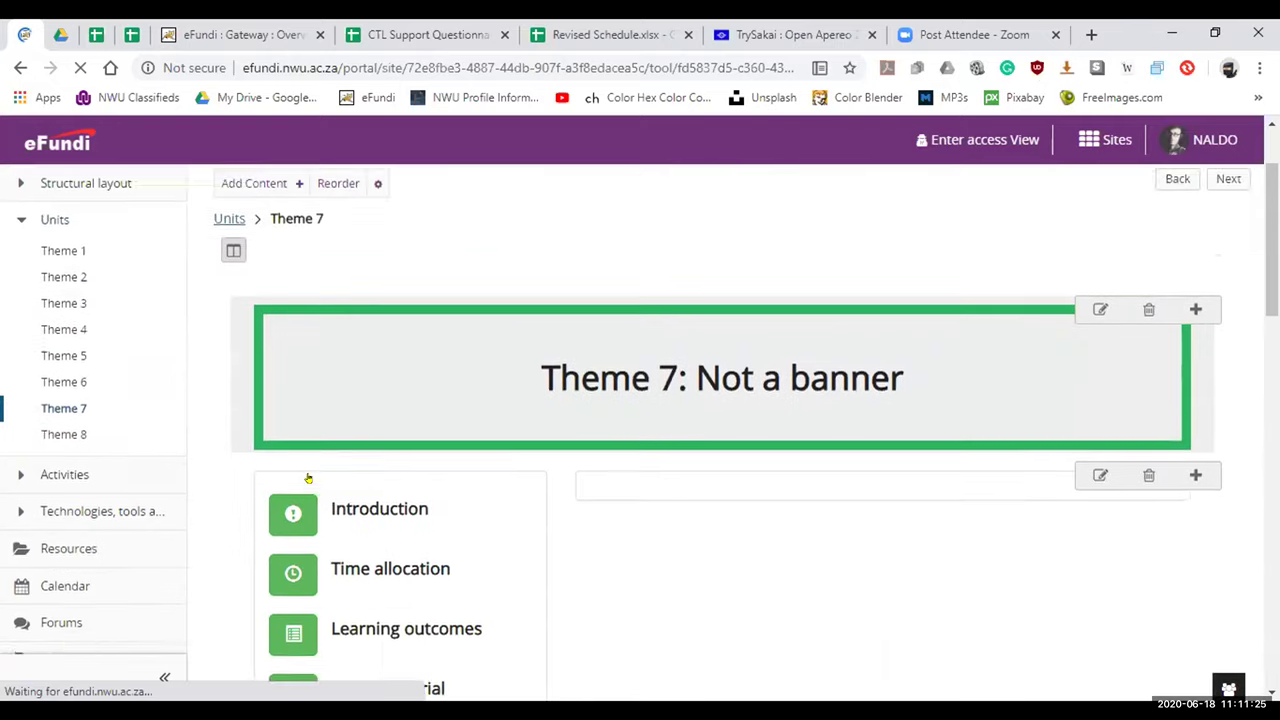
{"action": "scroll", "coordinate": [300, 420], "scroll_direction": "down", "scroll_amount": 3}
{"action": "left_click", "coordinate": [293, 357]}
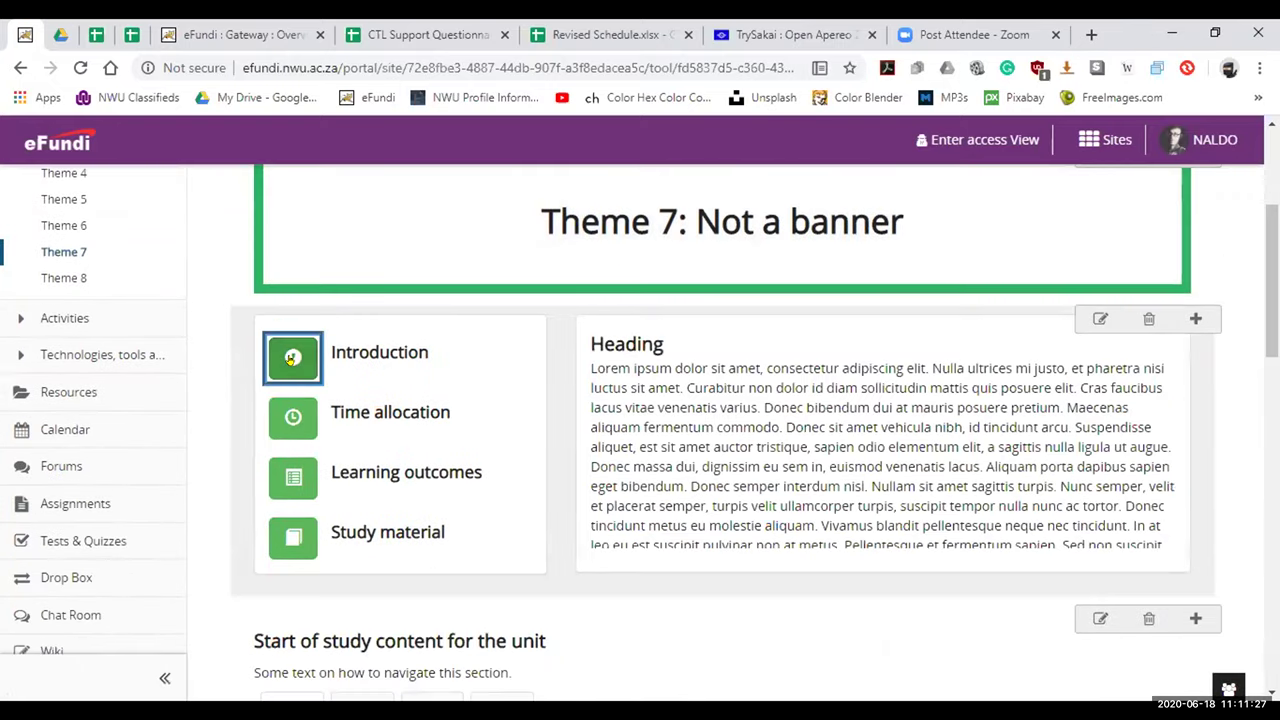
{"action": "left_click", "coordinate": [278, 416]}
{"action": "left_click", "coordinate": [277, 418]}
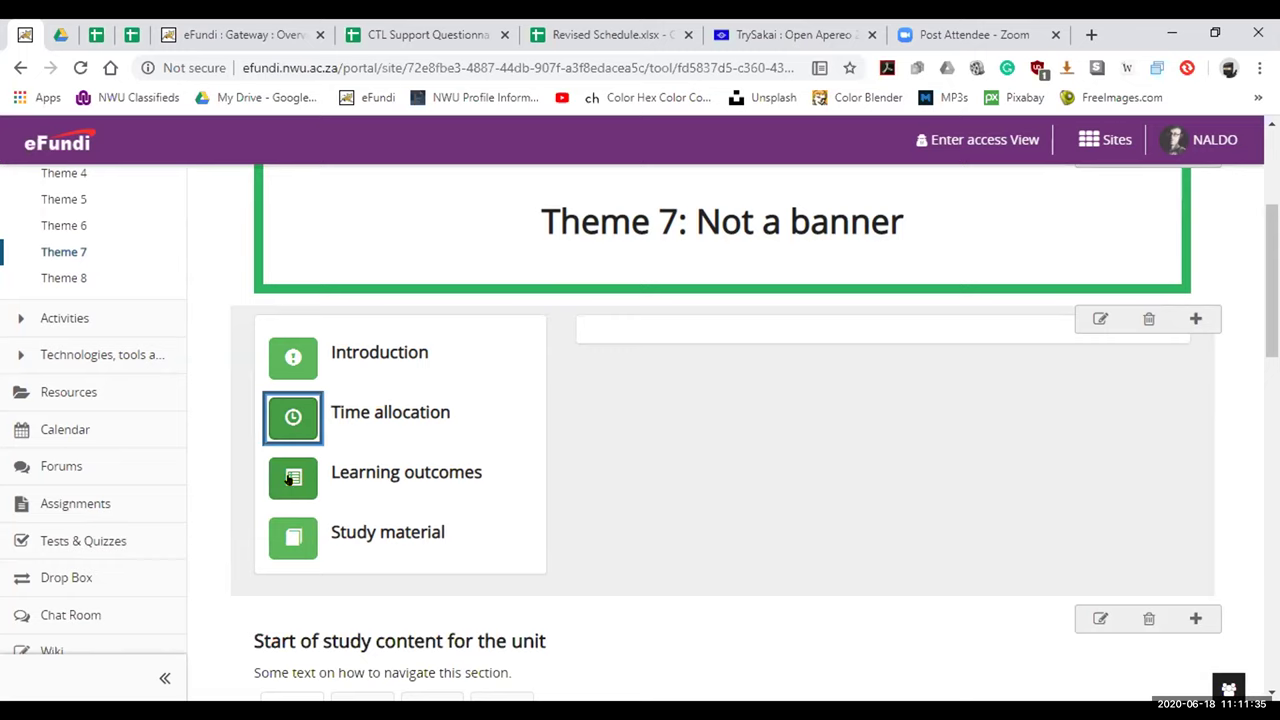
{"action": "left_click", "coordinate": [289, 479]}
{"action": "left_click", "coordinate": [292, 537]}
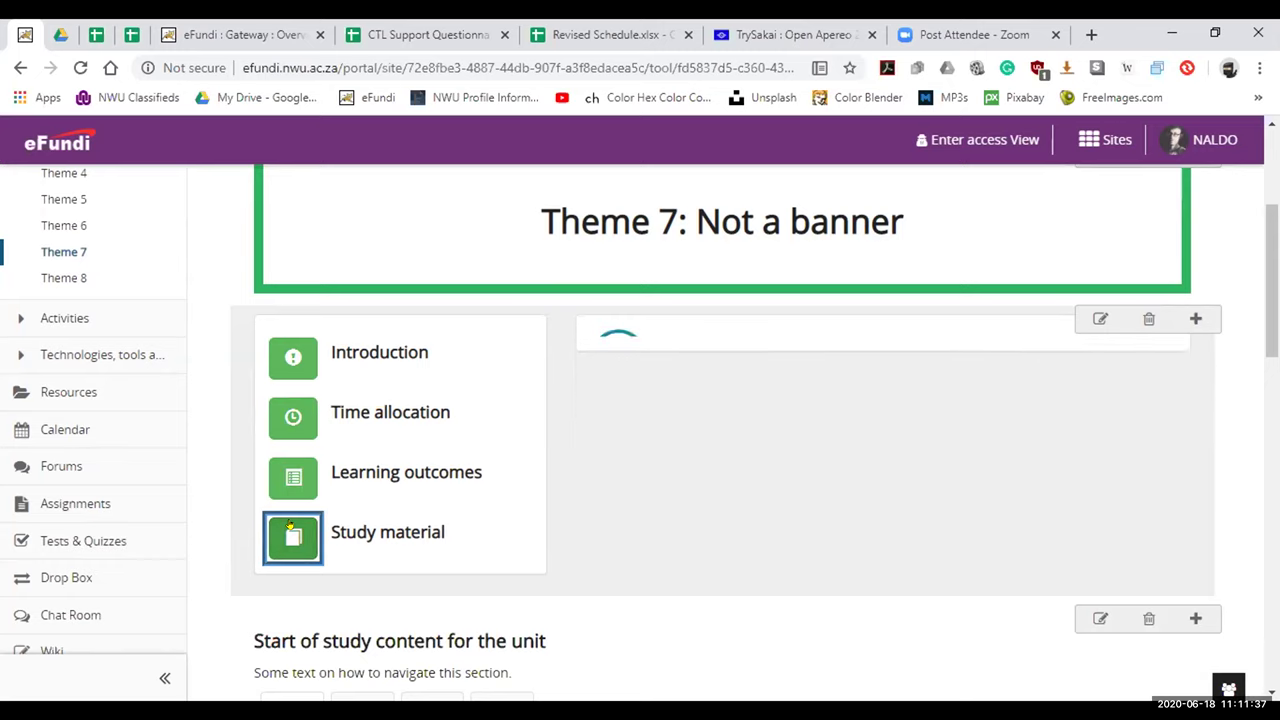
{"action": "left_click", "coordinate": [369, 529]}
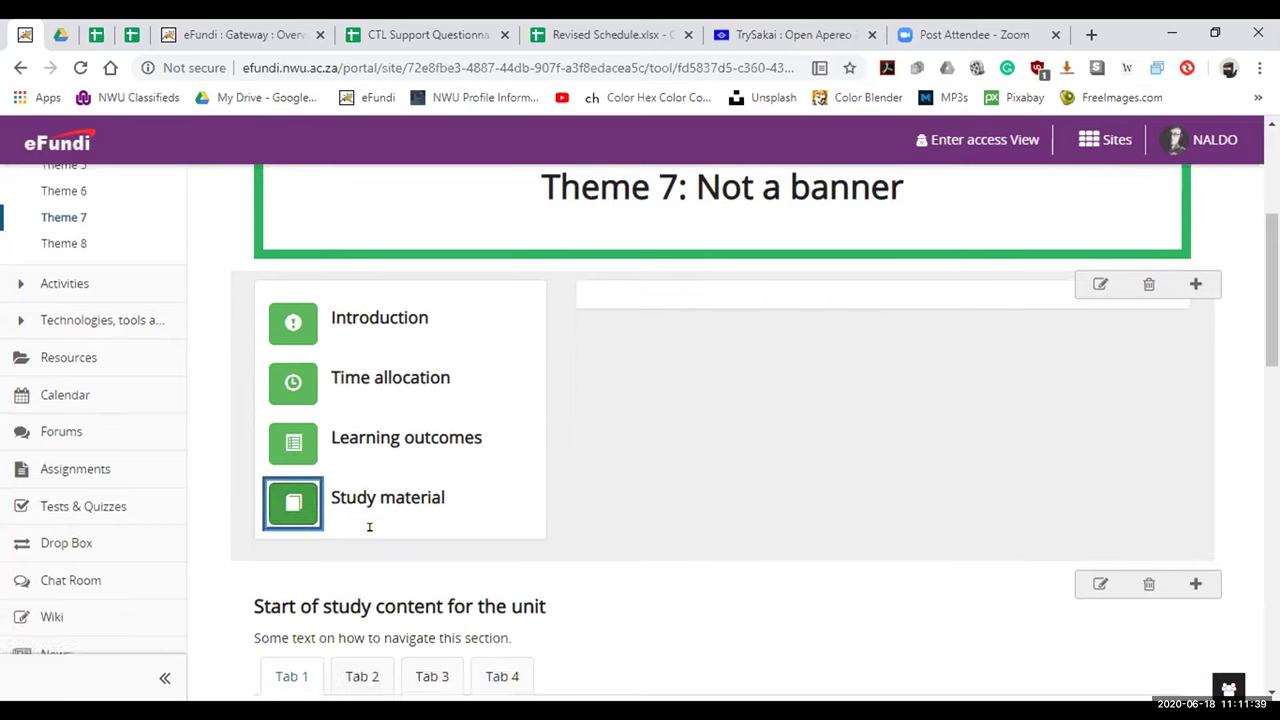
{"action": "scroll", "coordinate": [369, 525], "scroll_direction": "down", "scroll_amount": 2}
{"action": "scroll", "coordinate": [404, 465], "scroll_direction": "down", "scroll_amount": 1}
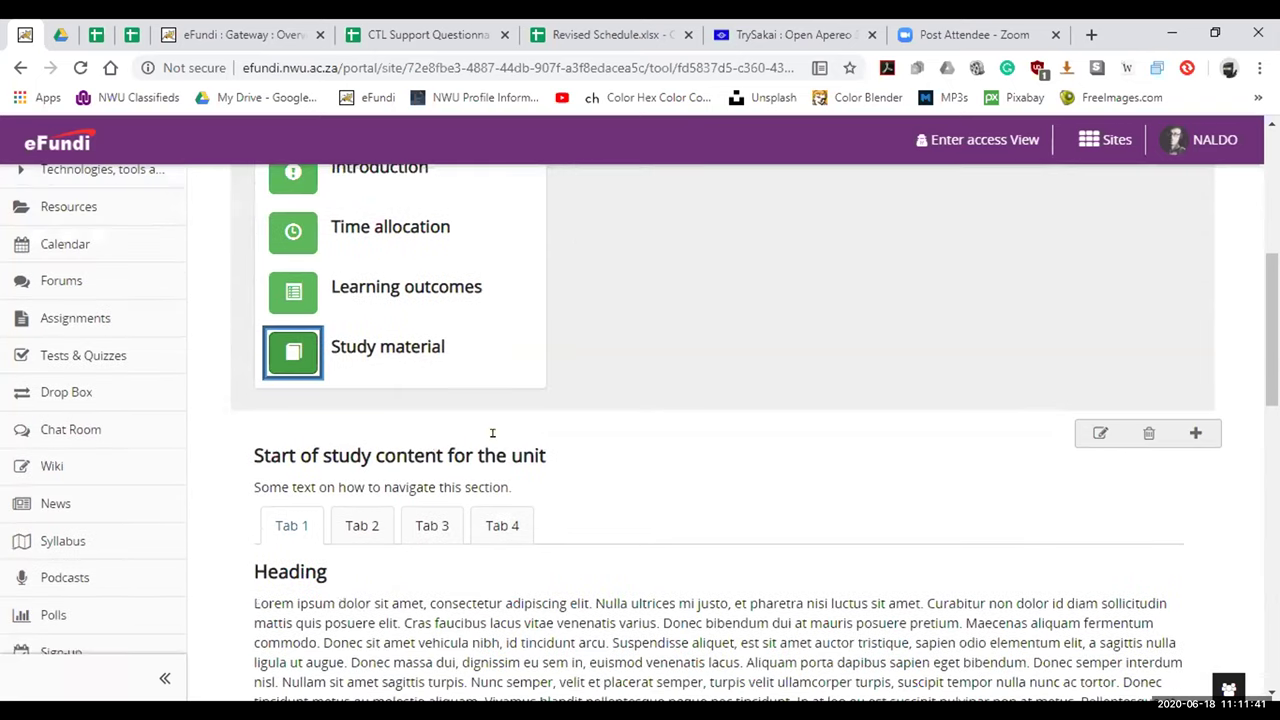
- Review the rest of the Theme 7 unit and show the answers to Questions 1, 2 and 3
{"action": "scroll", "coordinate": [992, 449], "scroll_direction": "up", "scroll_amount": 5}
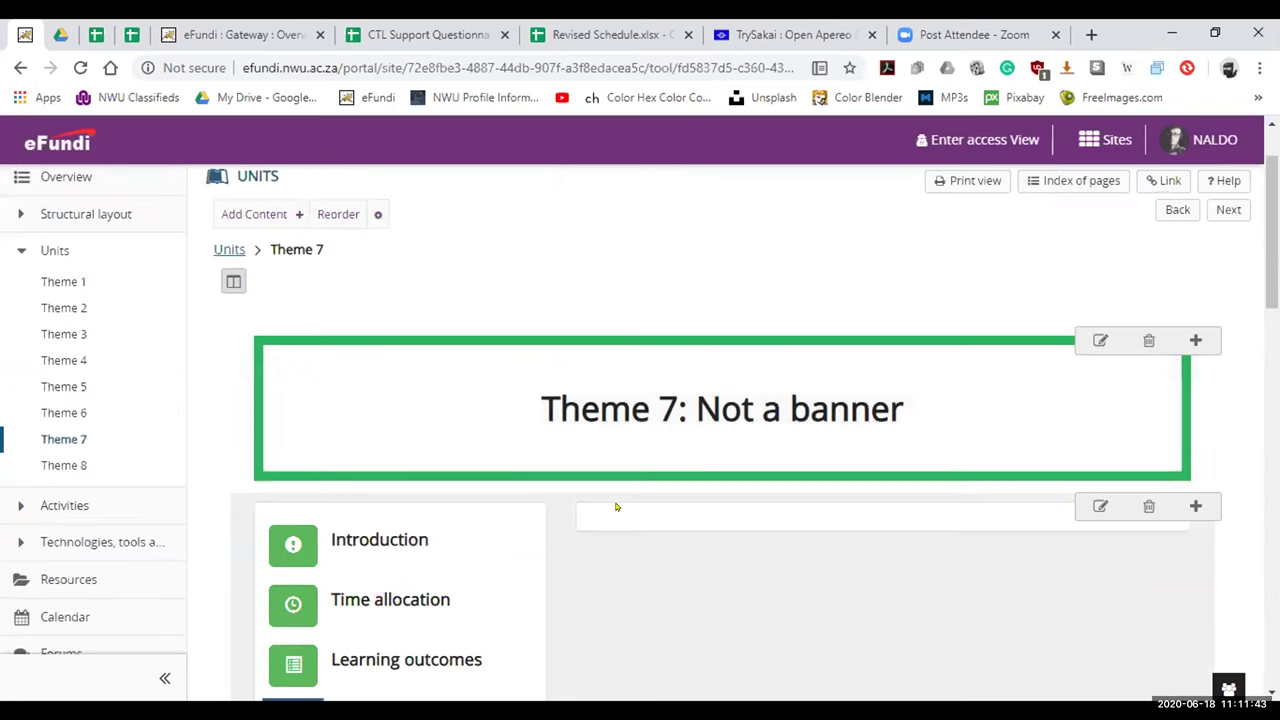
{"action": "scroll", "coordinate": [634, 519], "scroll_direction": "down", "scroll_amount": 5}
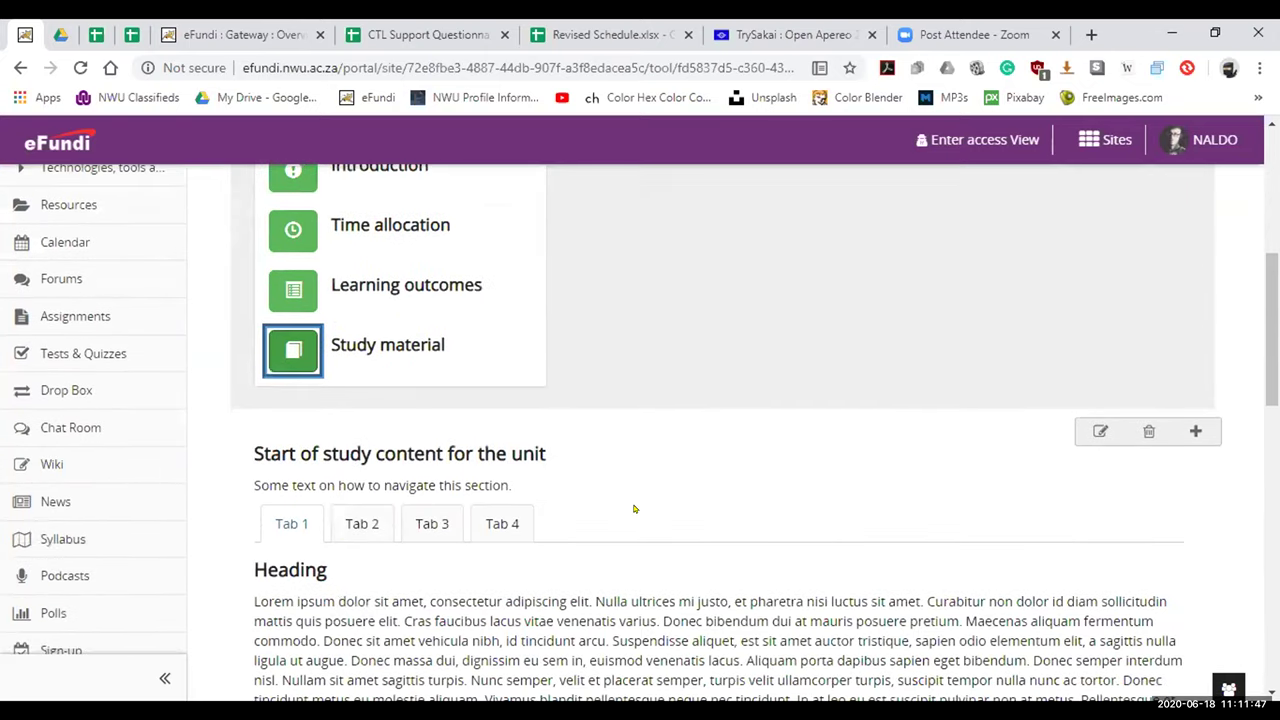
{"action": "scroll", "coordinate": [430, 342], "scroll_direction": "down", "scroll_amount": 3}
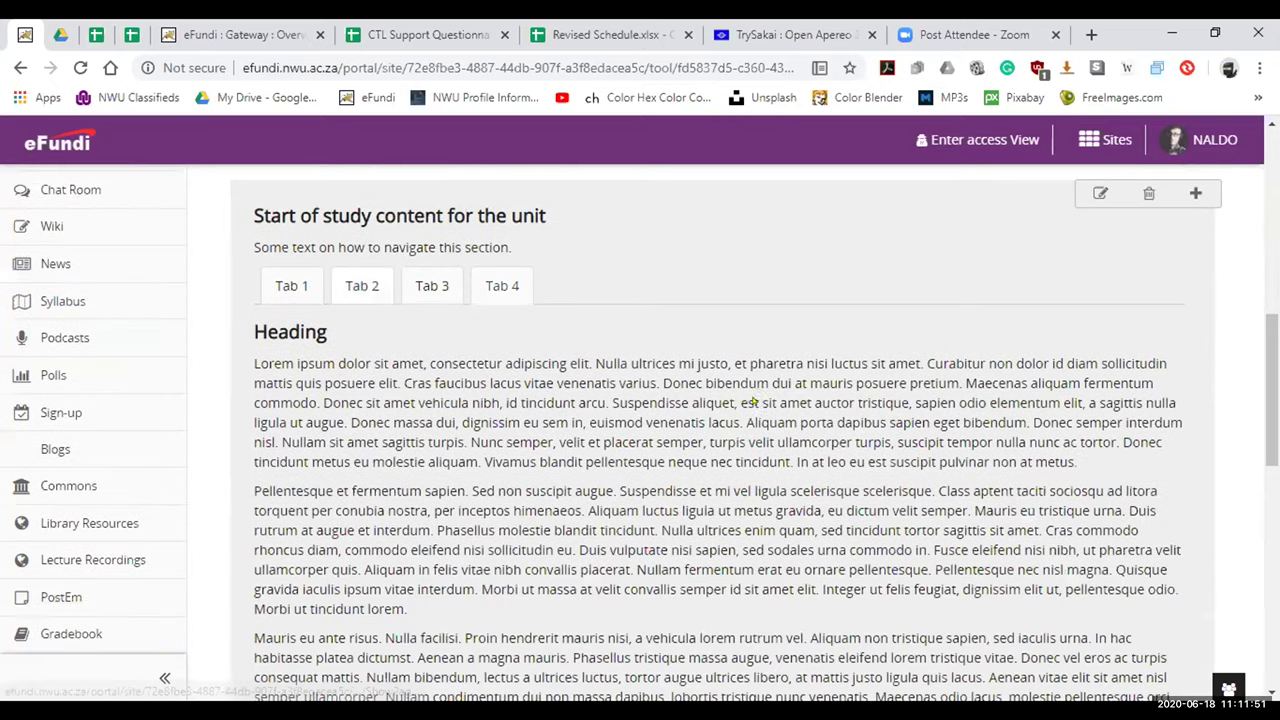
{"action": "scroll", "coordinate": [595, 386], "scroll_direction": "down", "scroll_amount": 10}
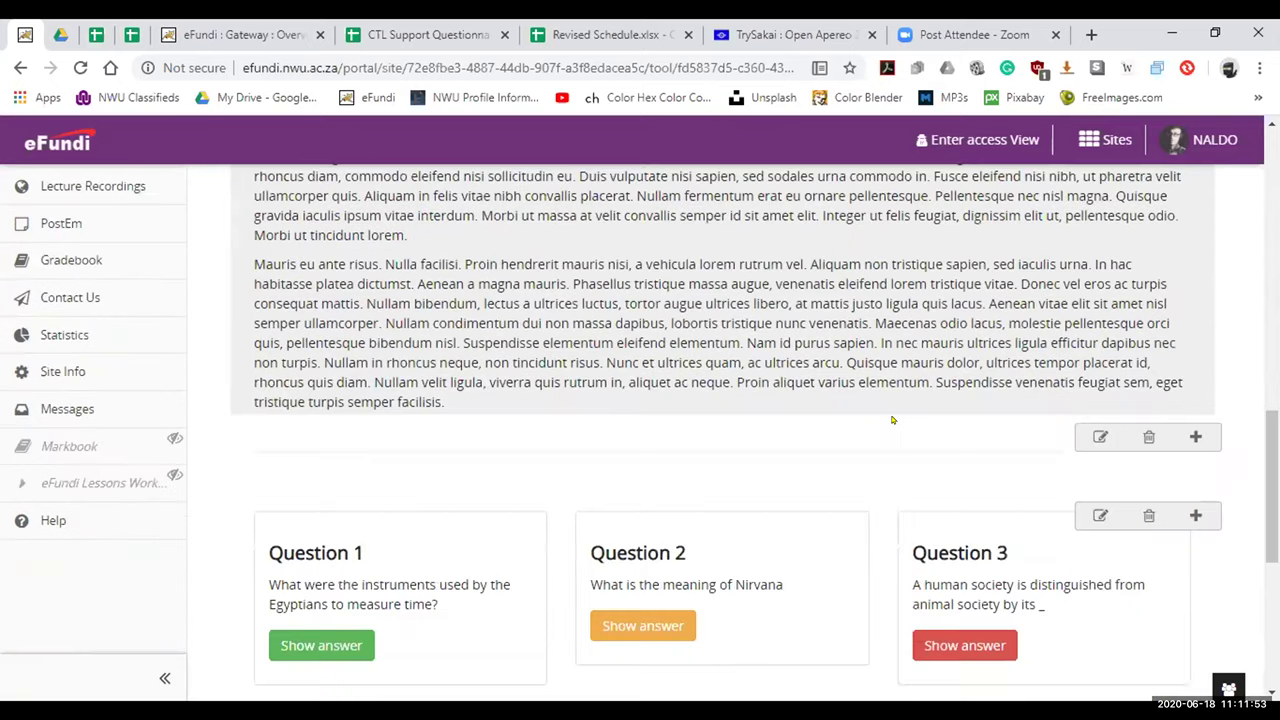
{"action": "left_click", "coordinate": [938, 418]}
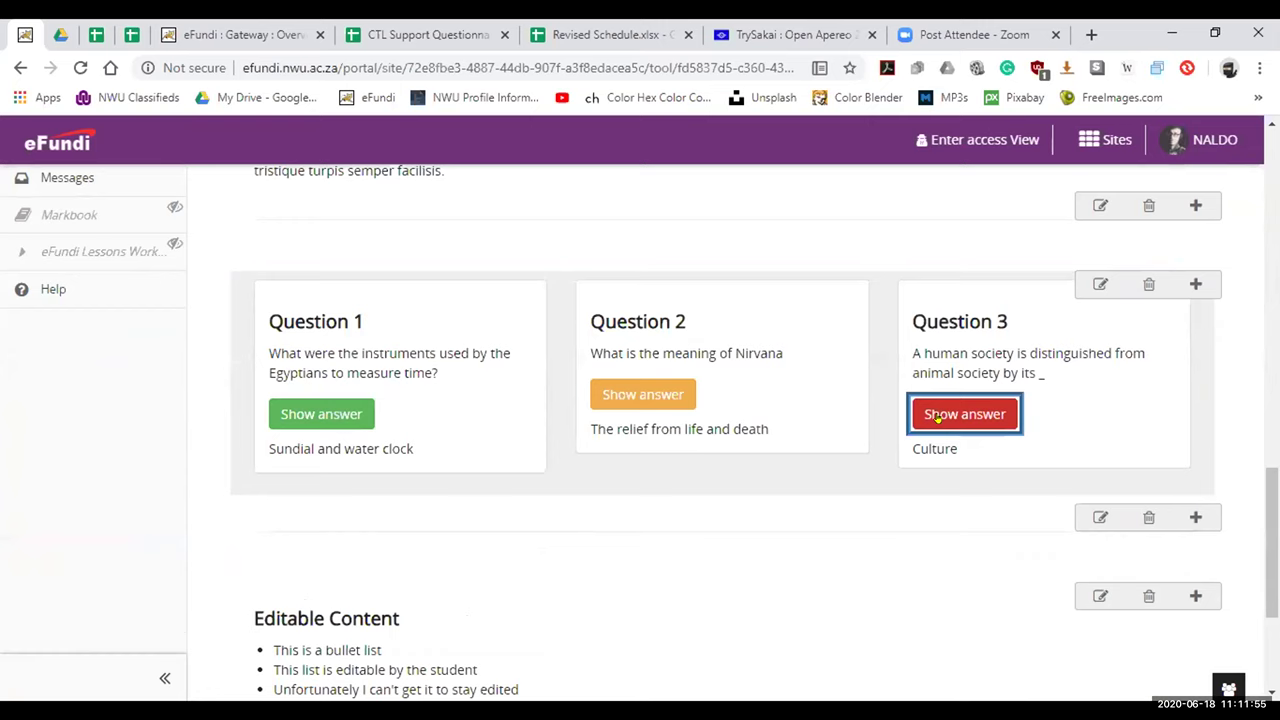
{"action": "scroll", "coordinate": [778, 477], "scroll_direction": "up", "scroll_amount": 1}
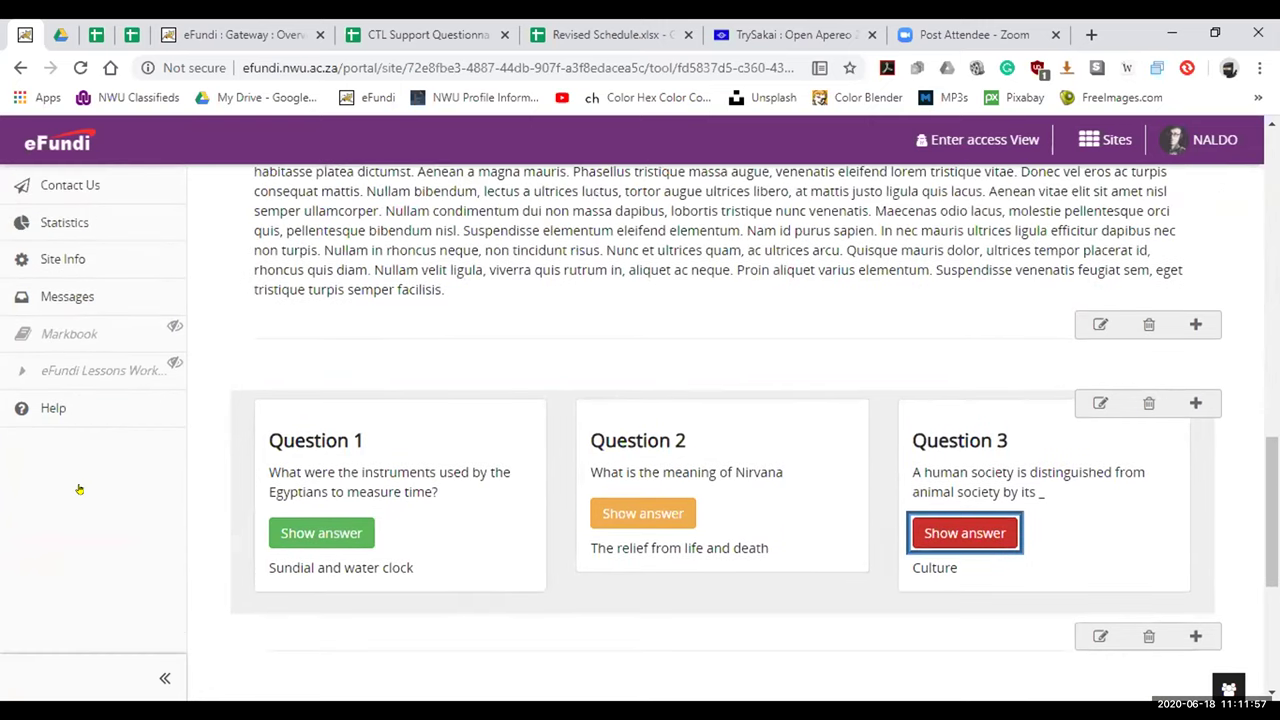
- Open the Theme 8 unit and view its Learning outcomes and Study material tabs
{"action": "scroll", "coordinate": [214, 457], "scroll_direction": "up", "scroll_amount": 15}
{"action": "key", "text": "F5"}
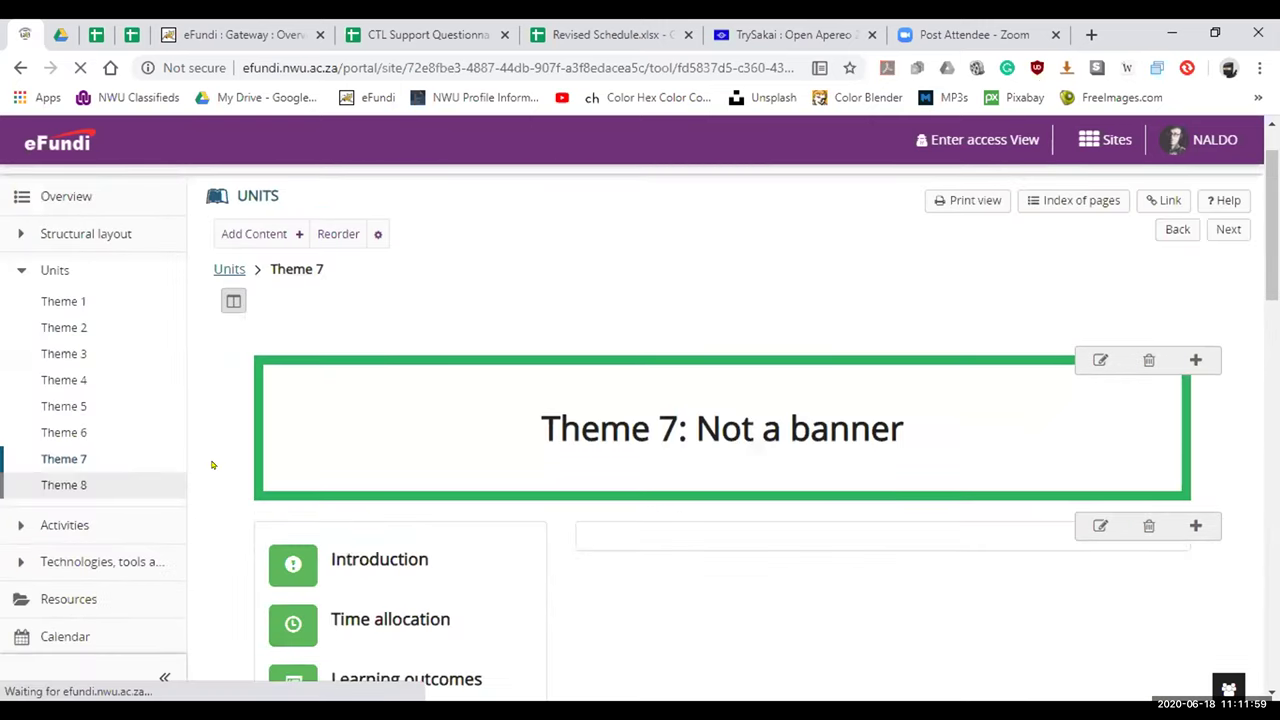
{"action": "scroll", "coordinate": [214, 470], "scroll_direction": "down", "scroll_amount": 3}
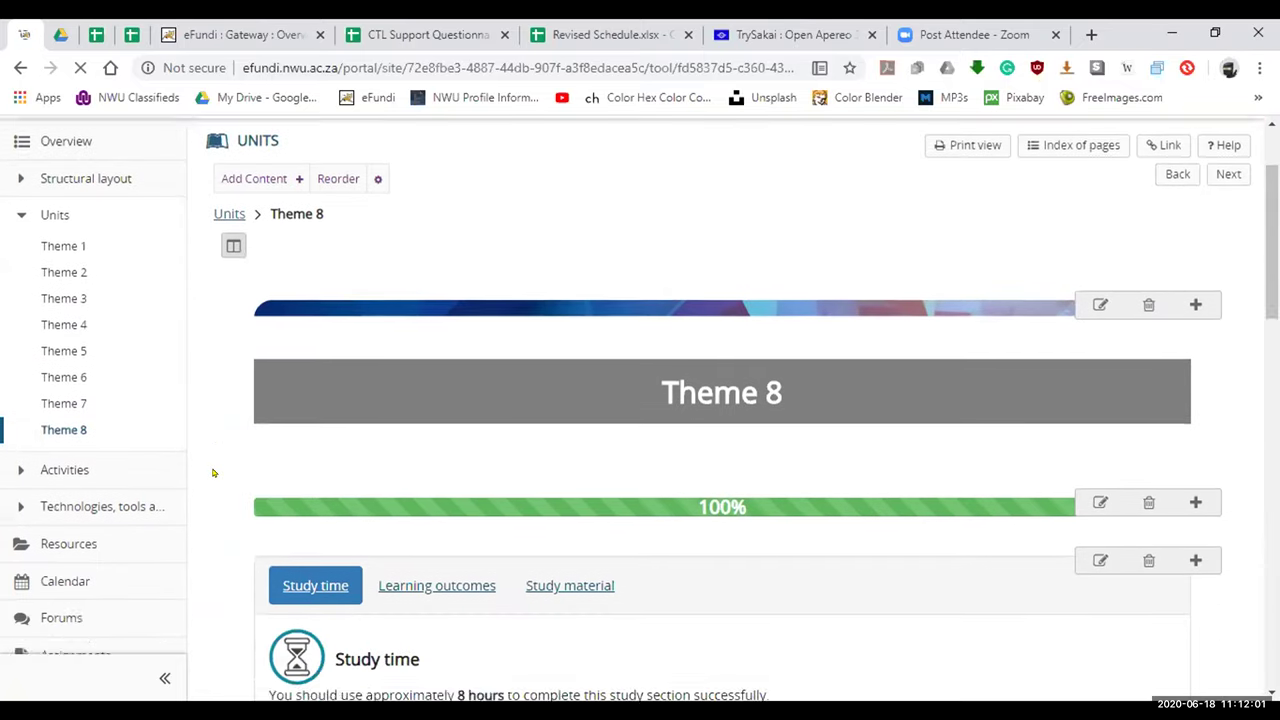
{"action": "scroll", "coordinate": [354, 371], "scroll_direction": "down", "scroll_amount": 1}
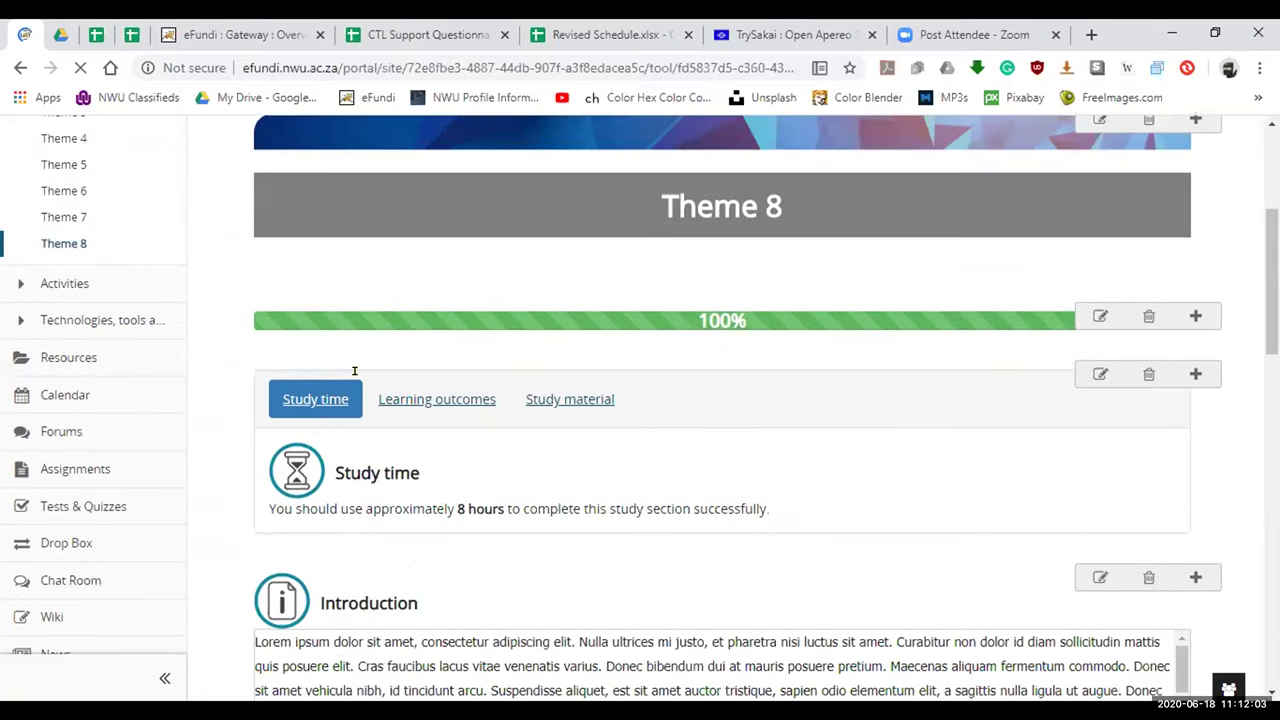
{"action": "scroll", "coordinate": [354, 371], "scroll_direction": "down", "scroll_amount": 1}
{"action": "left_click", "coordinate": [437, 340]}
{"action": "left_click", "coordinate": [570, 340]}
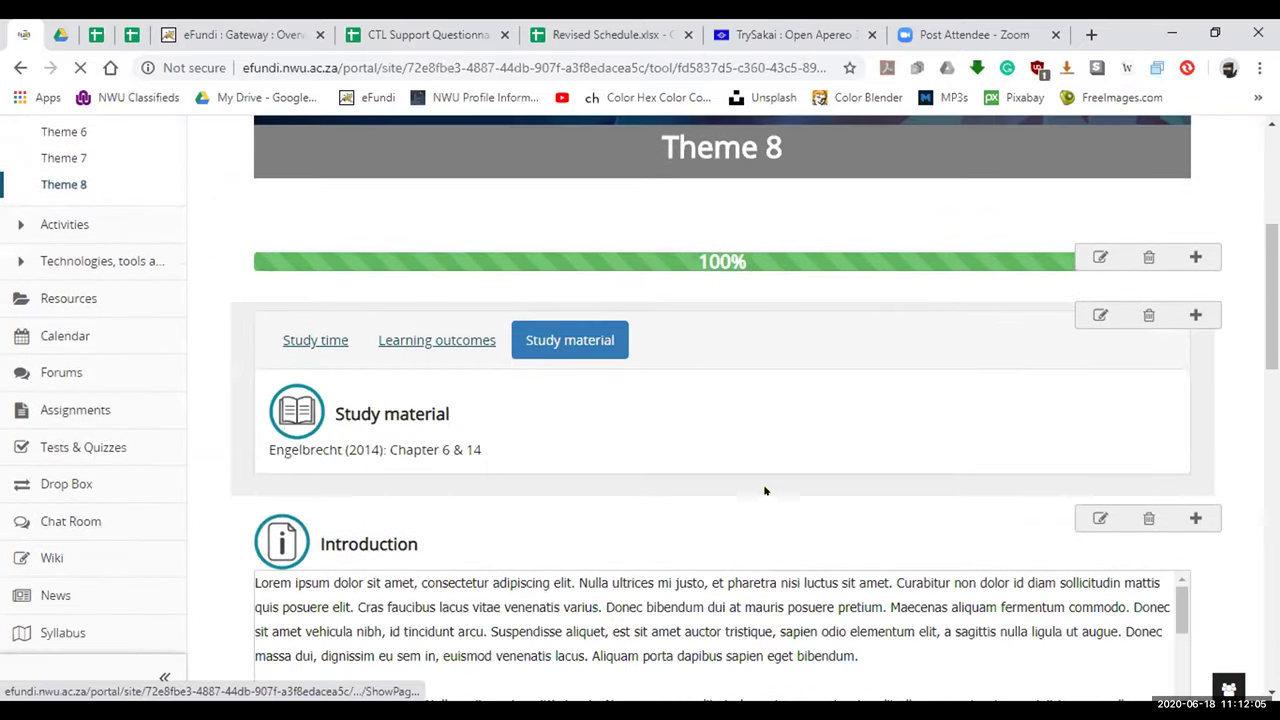
- Look through Theme 8's scrollable introduction, music activity, assignment reminder and embedded PDF and video sections
{"action": "scroll", "coordinate": [764, 491], "scroll_direction": "down", "scroll_amount": 1}
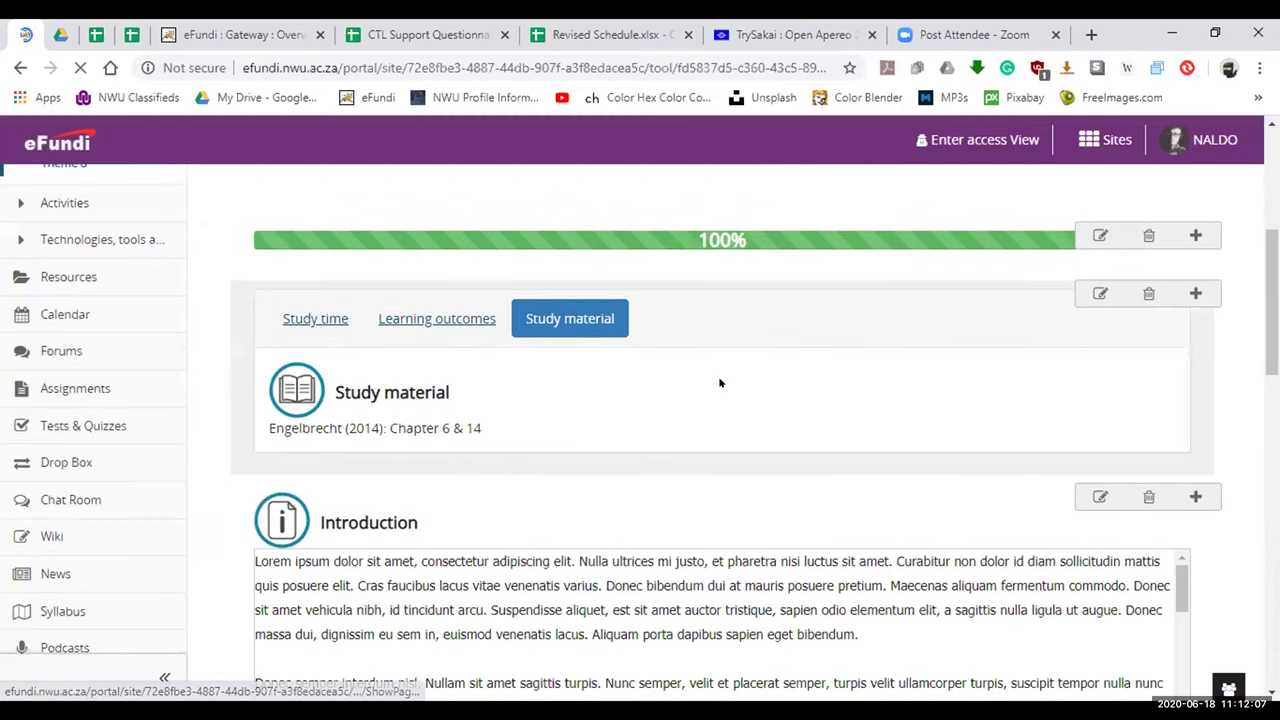
{"action": "scroll", "coordinate": [720, 380], "scroll_direction": "down", "scroll_amount": 5}
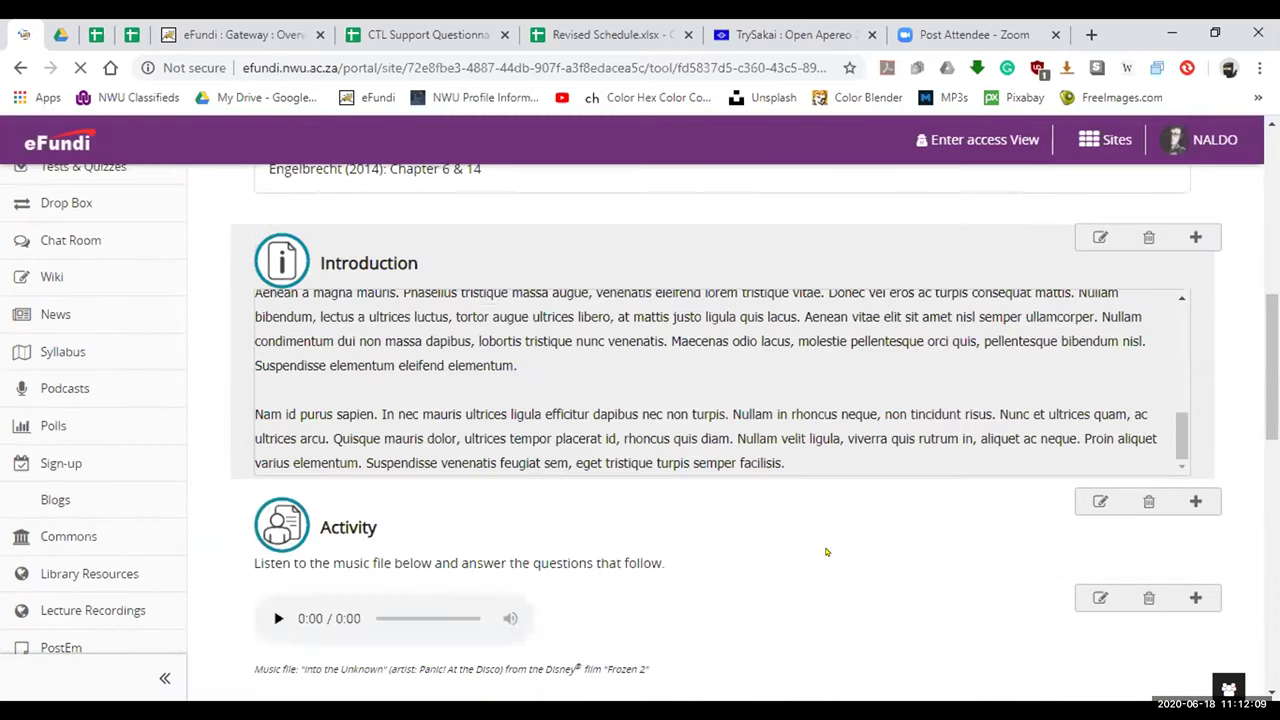
{"action": "scroll", "coordinate": [843, 607], "scroll_direction": "down", "scroll_amount": 5}
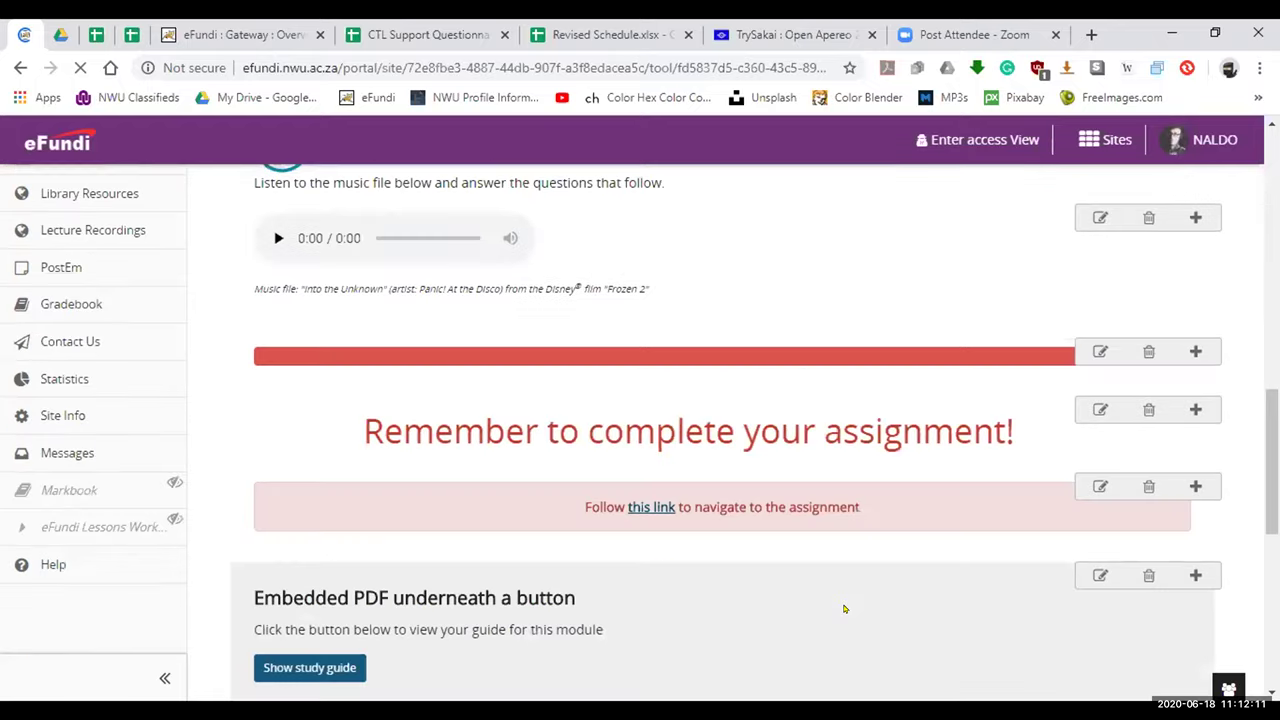
{"action": "scroll", "coordinate": [862, 582], "scroll_direction": "down", "scroll_amount": 2}
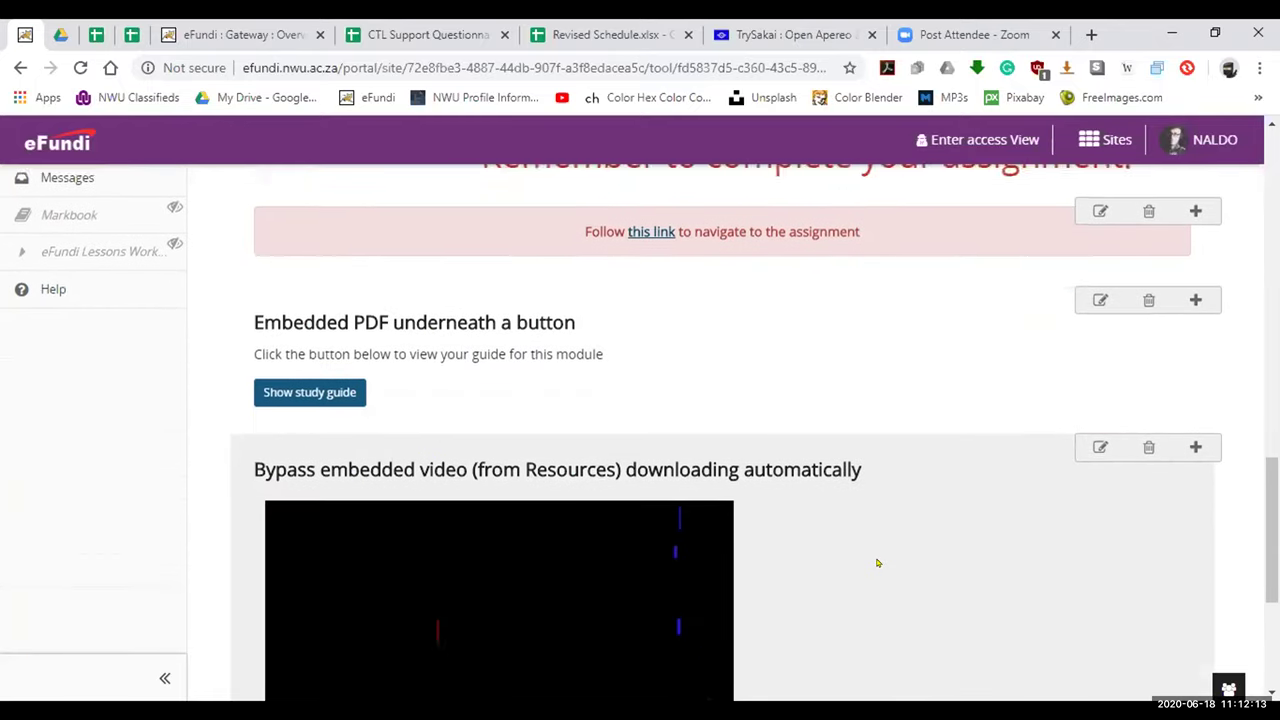
- Show the embedded PDF study guide in Theme 8, look through it and hide it again
{"action": "scroll", "coordinate": [309, 449], "scroll_direction": "up", "scroll_amount": 1}
{"action": "left_click", "coordinate": [310, 486]}
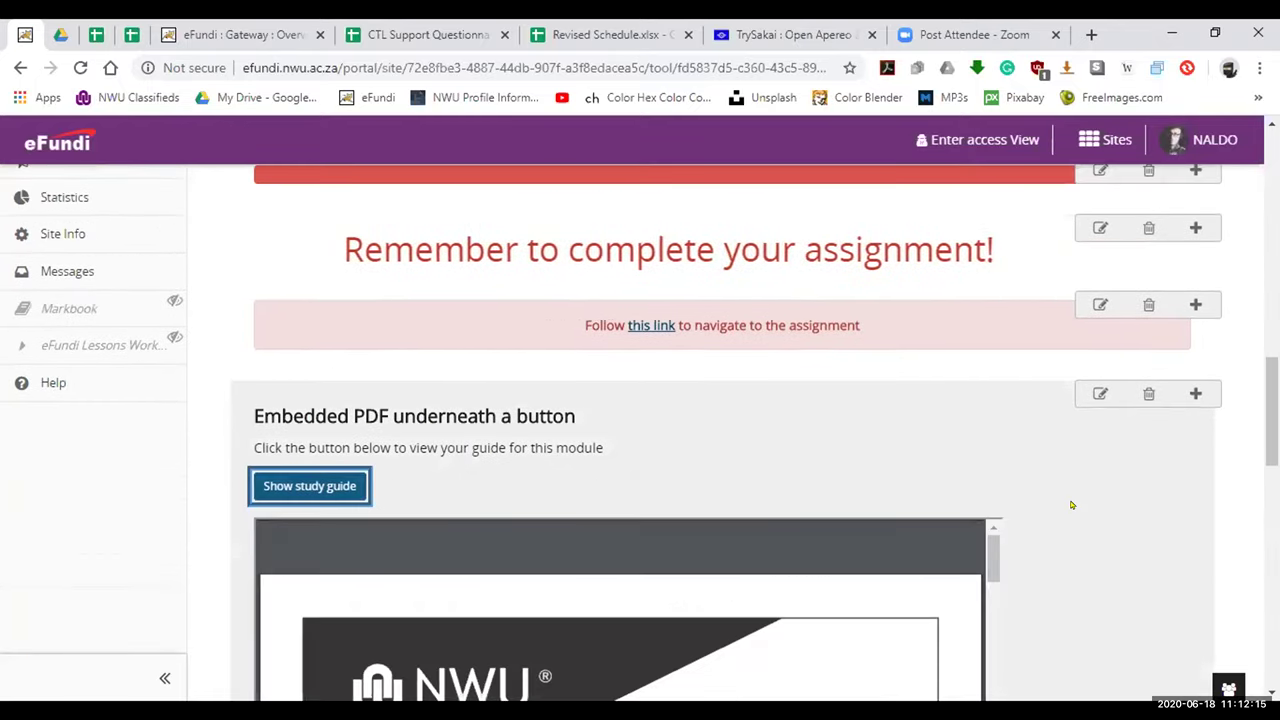
{"action": "scroll", "coordinate": [1070, 505], "scroll_direction": "down", "scroll_amount": 3}
{"action": "scroll", "coordinate": [1070, 505], "scroll_direction": "down", "scroll_amount": 4}
{"action": "scroll", "coordinate": [1050, 470], "scroll_direction": "up", "scroll_amount": 6}
{"action": "scroll", "coordinate": [966, 446], "scroll_direction": "down", "scroll_amount": 5}
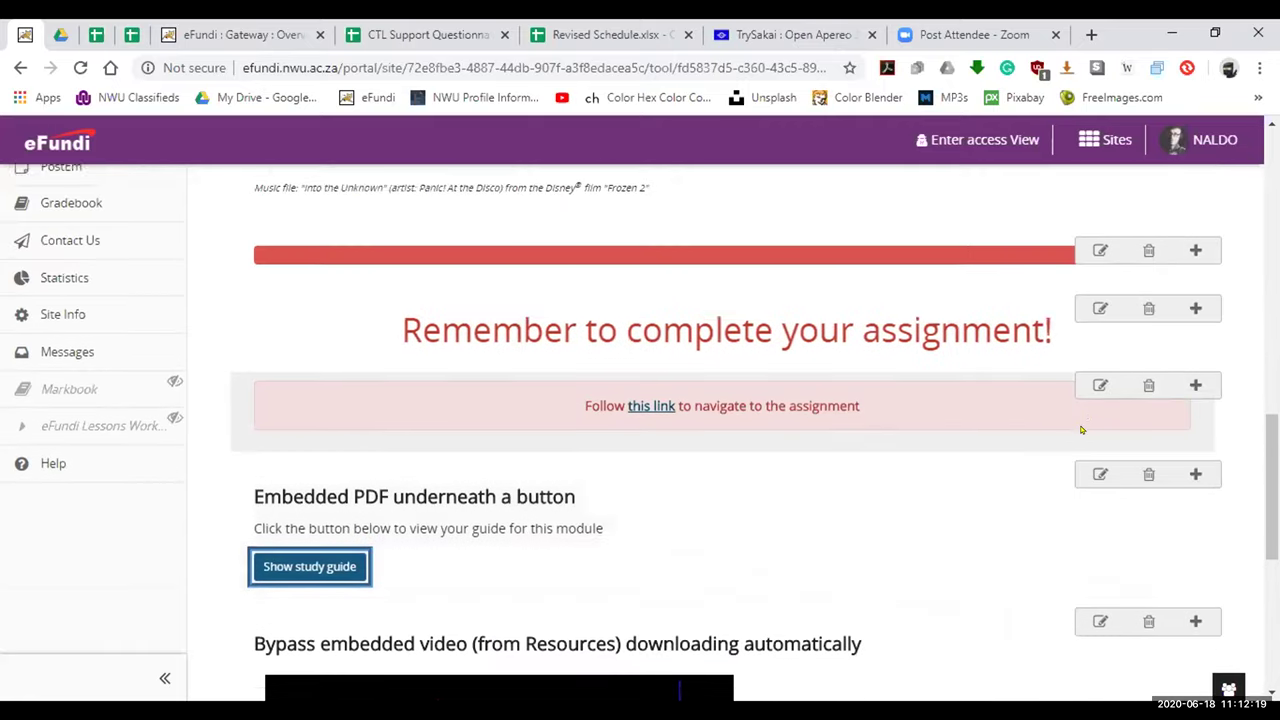
- Return to the main Units page and view its tab and button navigation examples
{"action": "scroll", "coordinate": [967, 444], "scroll_direction": "up", "scroll_amount": 2}
{"action": "scroll", "coordinate": [967, 444], "scroll_direction": "up", "scroll_amount": 1}
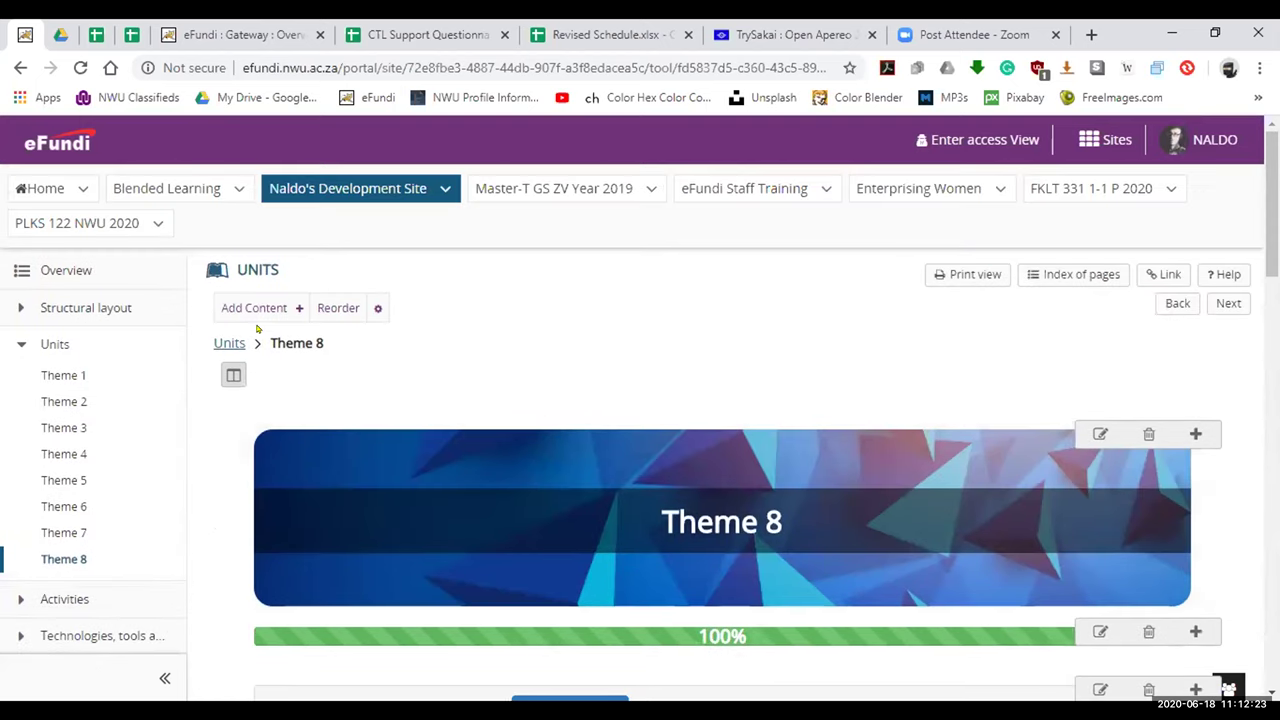
{"action": "left_click", "coordinate": [36, 343]}
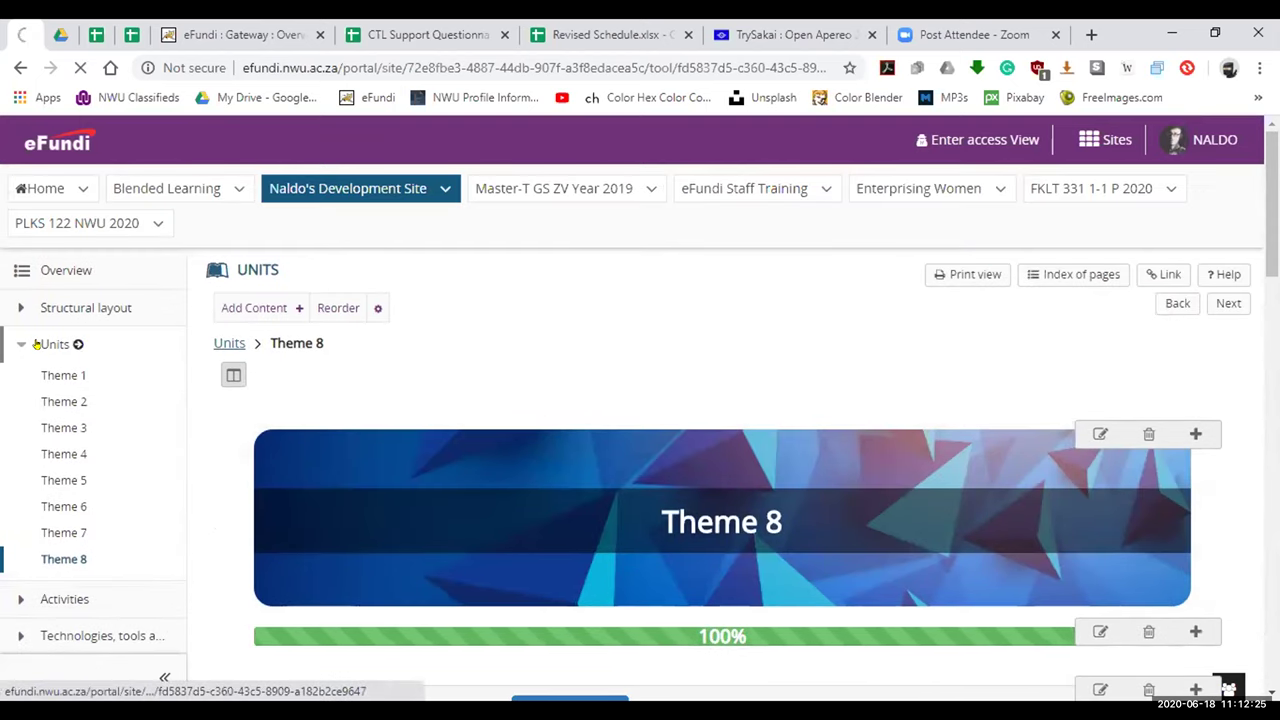
{"action": "scroll", "coordinate": [303, 370], "scroll_direction": "down", "scroll_amount": 1}
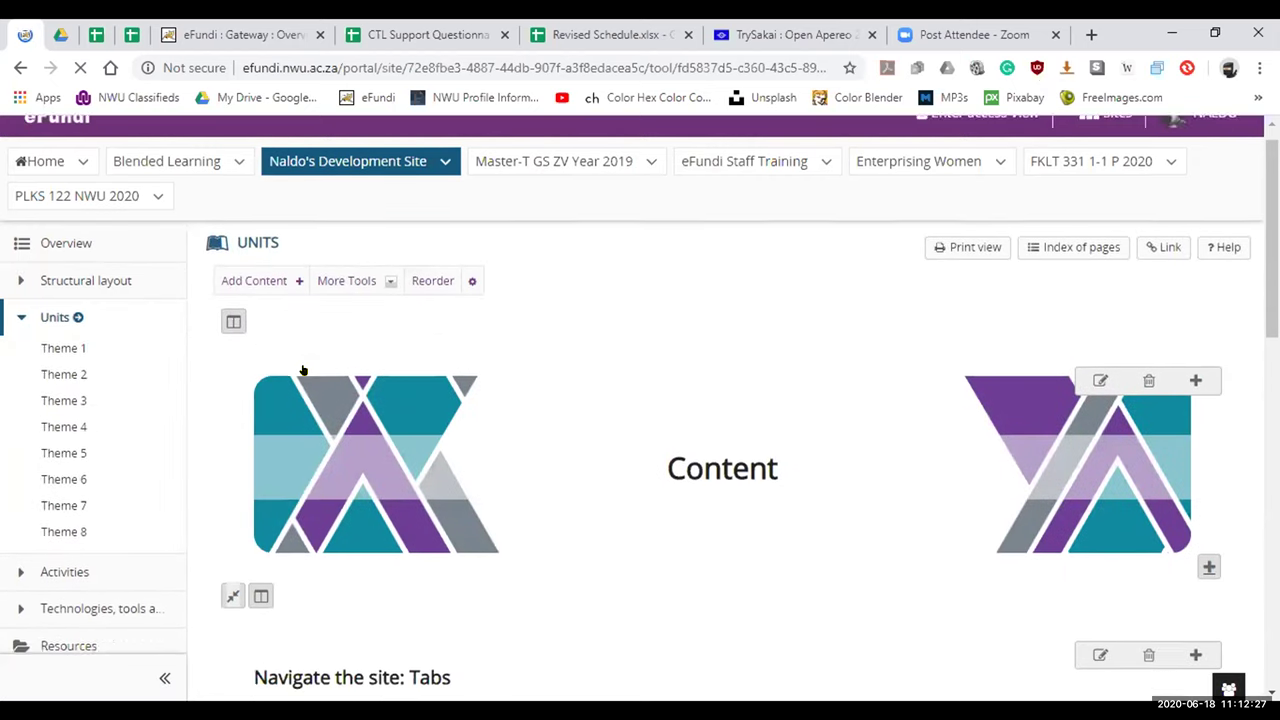
{"action": "scroll", "coordinate": [304, 370], "scroll_direction": "down", "scroll_amount": 3}
- Expand the Technologies, tools and content creation section in the site navigation and open its main page
{"action": "left_click", "coordinate": [63, 355]}
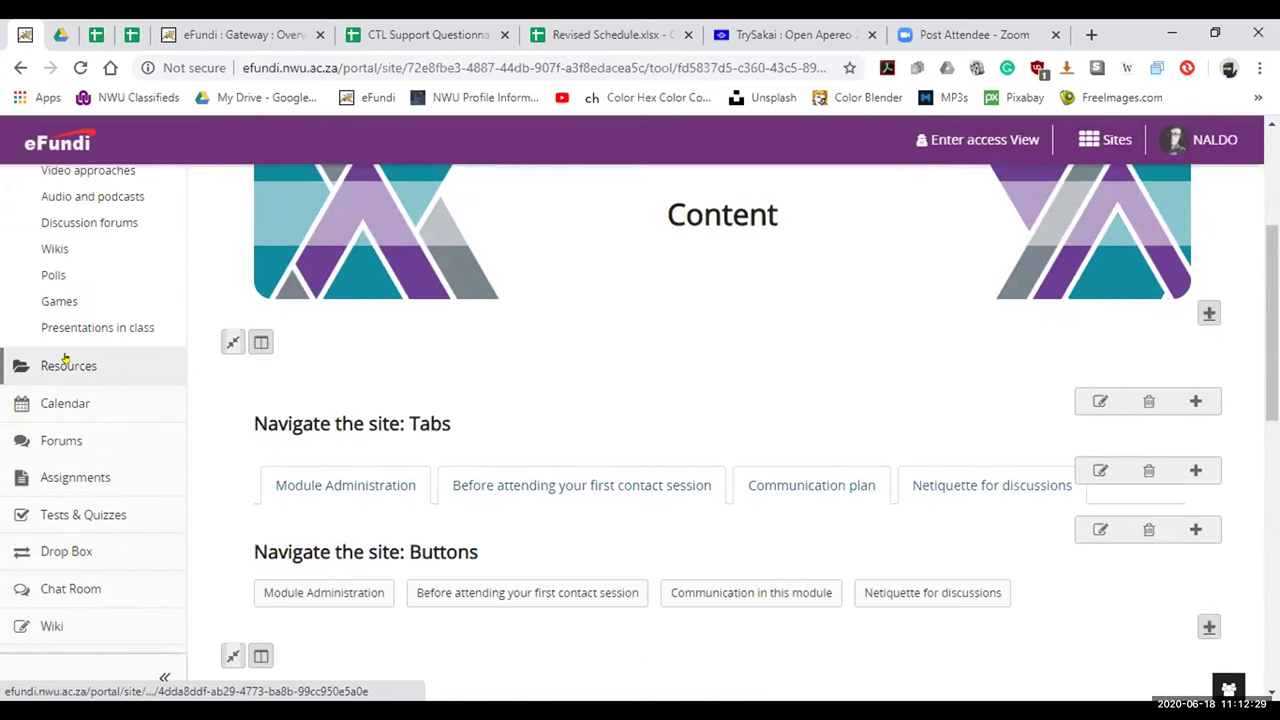
{"action": "scroll", "coordinate": [79, 386], "scroll_direction": "up", "scroll_amount": 3}
{"action": "left_click", "coordinate": [84, 416]}
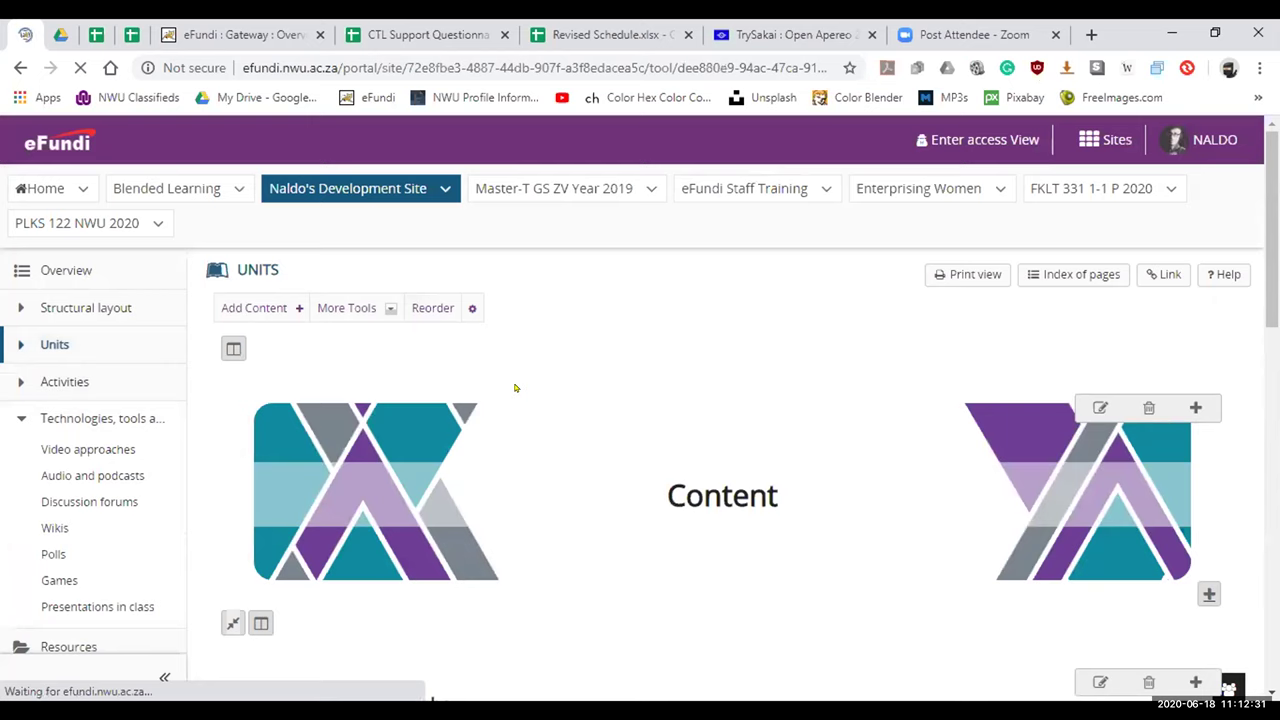
{"action": "scroll", "coordinate": [514, 388], "scroll_direction": "down", "scroll_amount": 5}
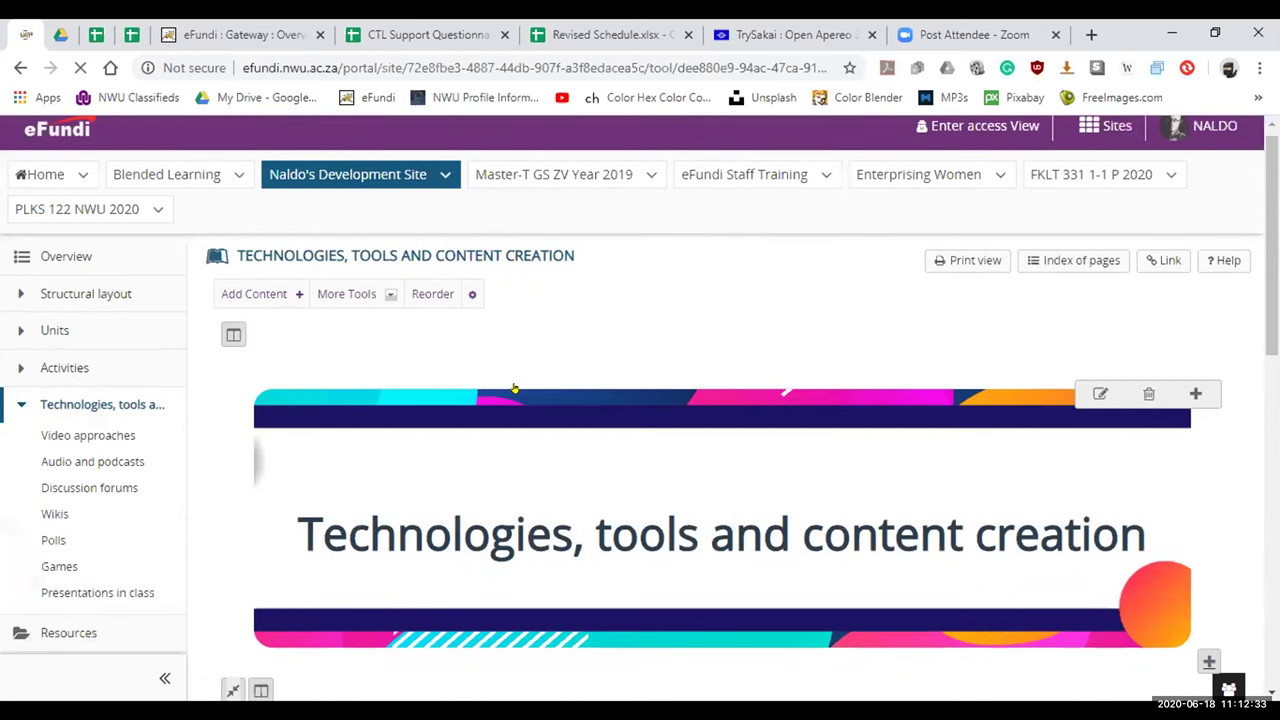
- Open the Wikis page of the tools section and review its quote and explanatory text
{"action": "scroll", "coordinate": [834, 399], "scroll_direction": "up", "scroll_amount": 1}
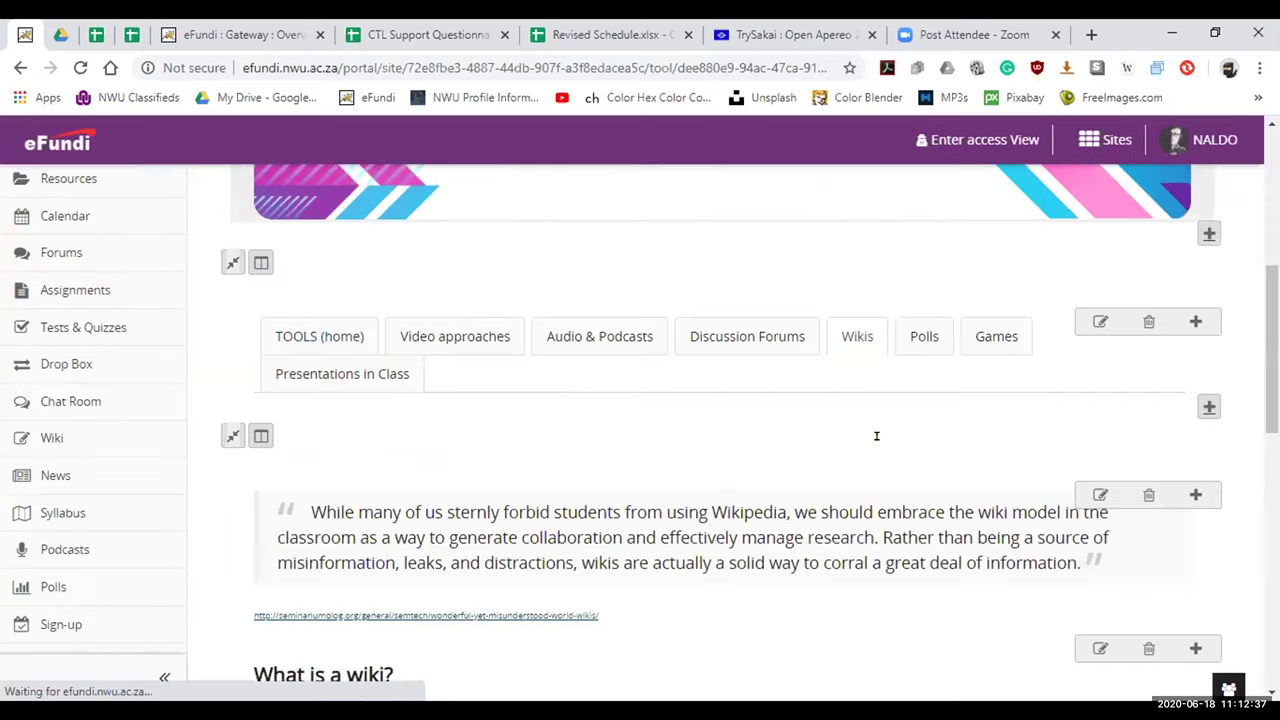
{"action": "scroll", "coordinate": [880, 440], "scroll_direction": "down", "scroll_amount": 2}
{"action": "scroll", "coordinate": [876, 437], "scroll_direction": "down", "scroll_amount": 1}
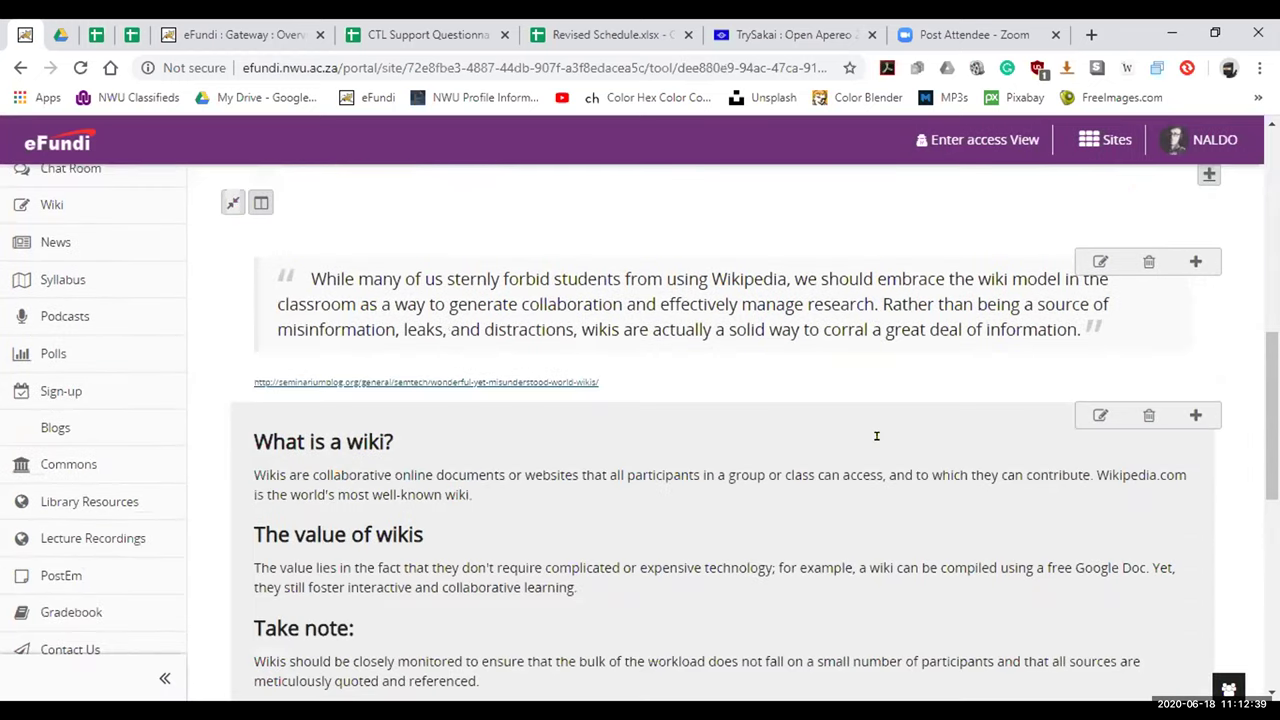